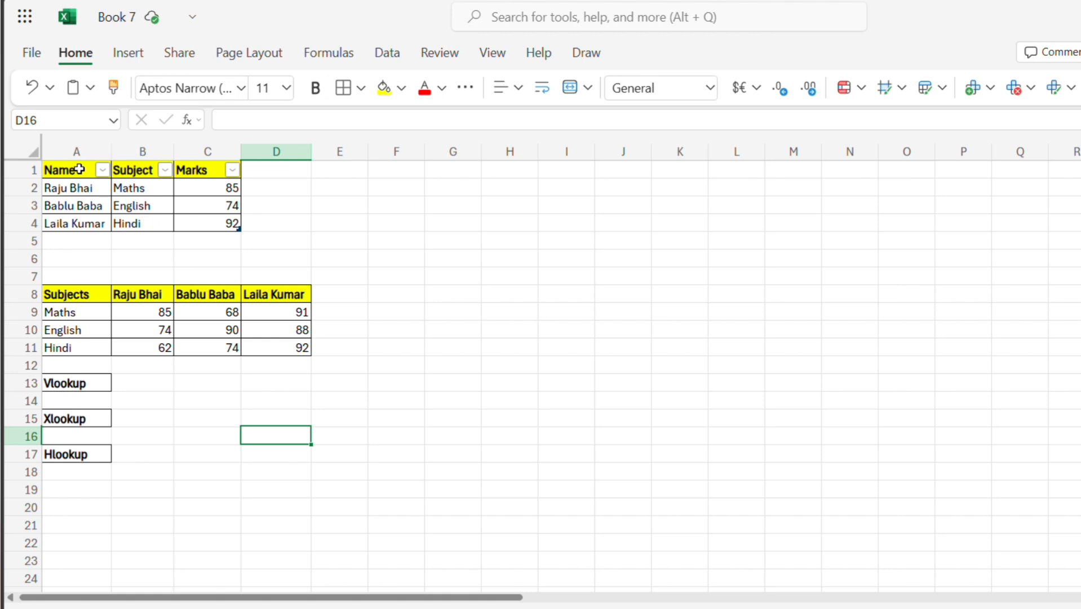
left_click_drag(79, 169, 227, 221)
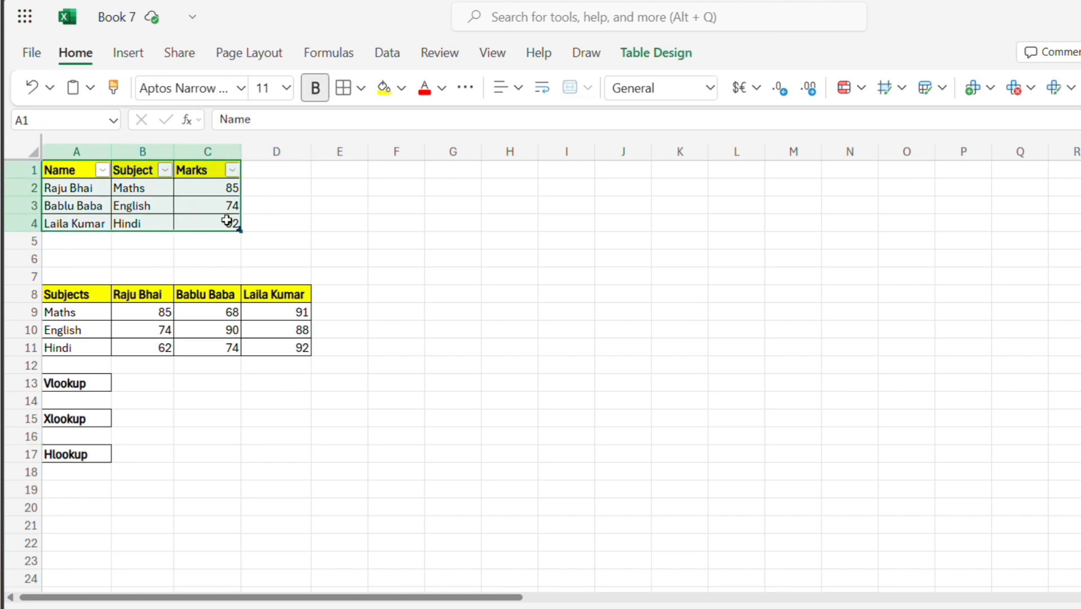
left_click(304, 223)
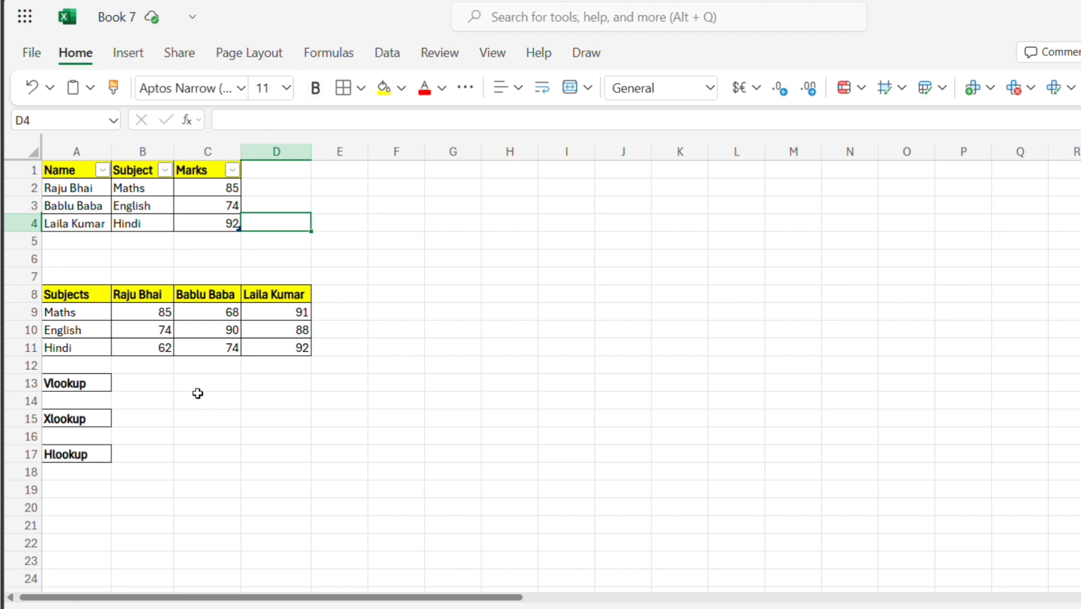
left_click(147, 384)
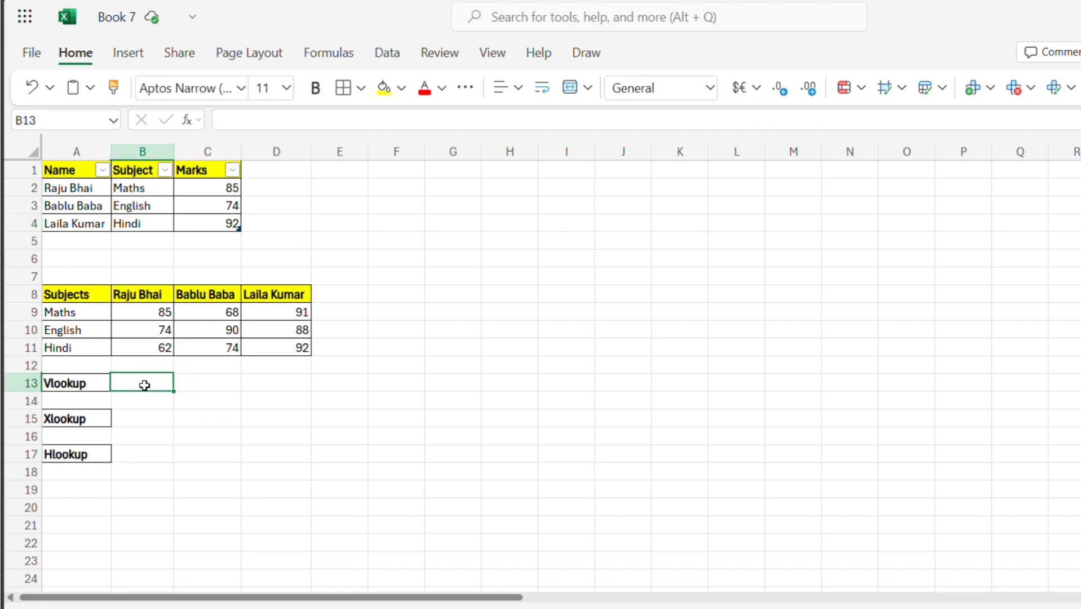
left_click(82, 384)
left_click(139, 382)
Enter the first student's name in cell D13 as the lookup value.
left_click(292, 386)
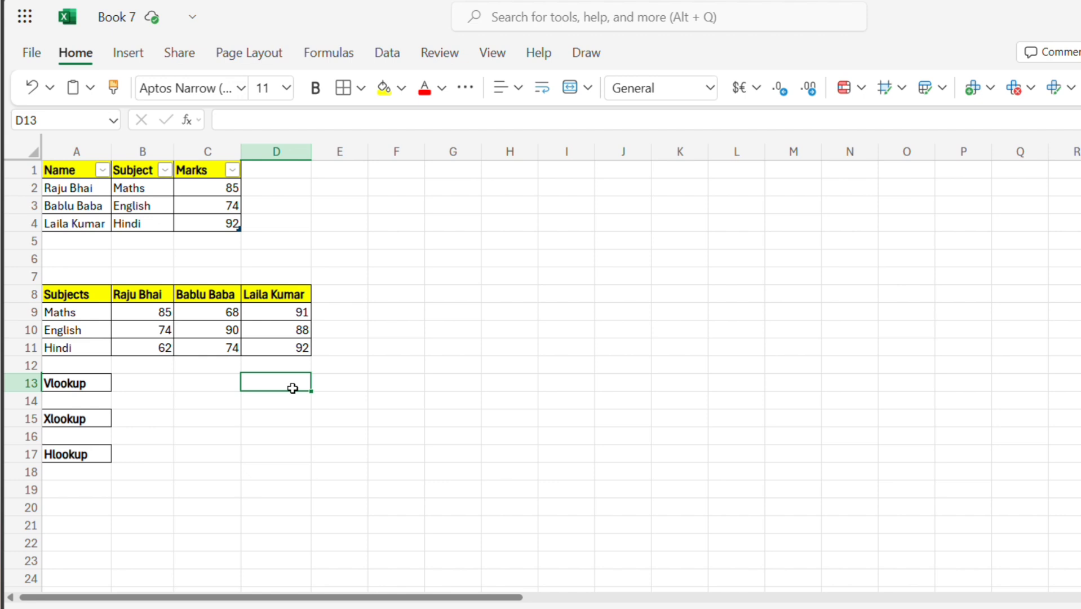
type("R")
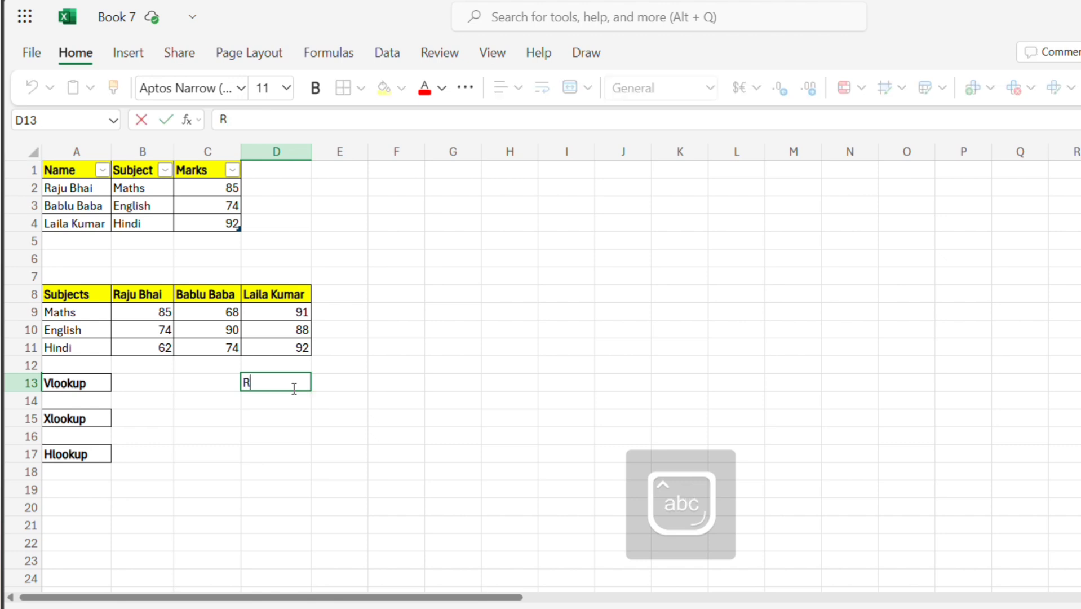
type("aju bhai")
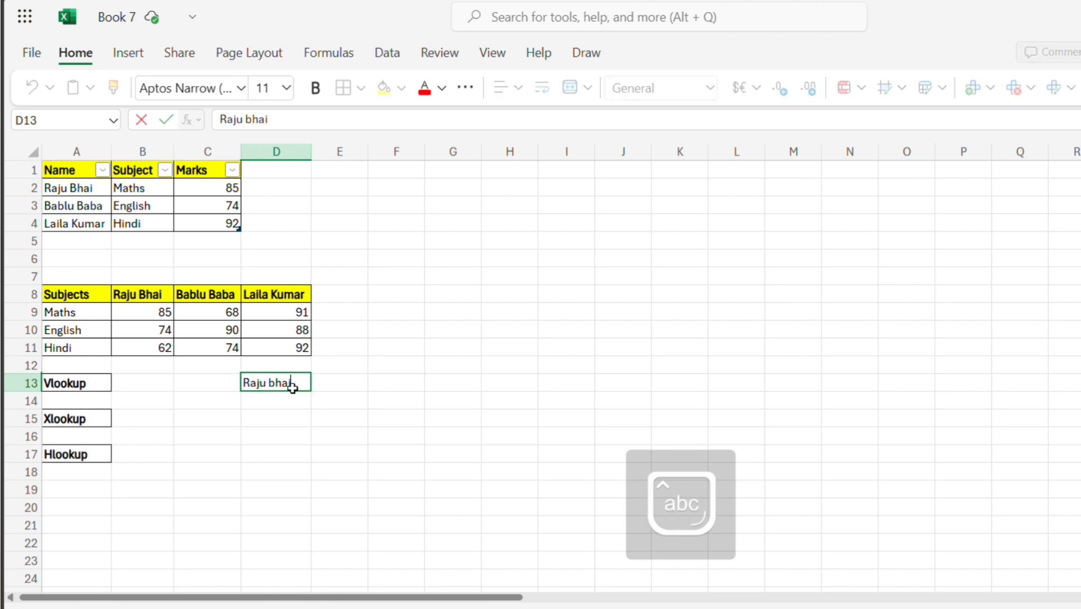
key("Return")
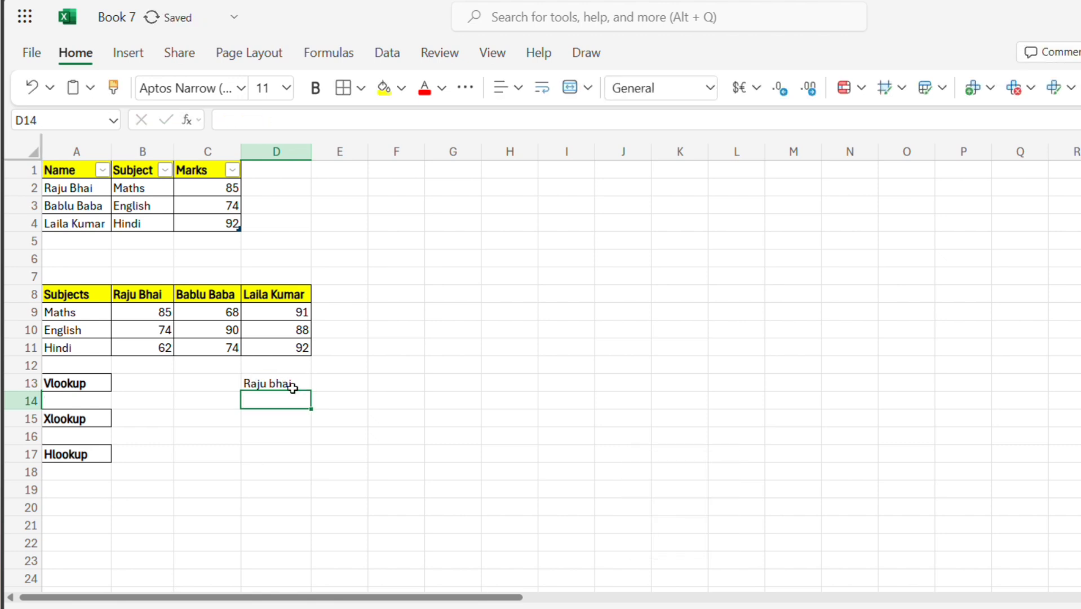
Begin a VLOOKUP formula in cell B13 with D13 as its lookup value.
key("Left")
key("Left")
key("Up")
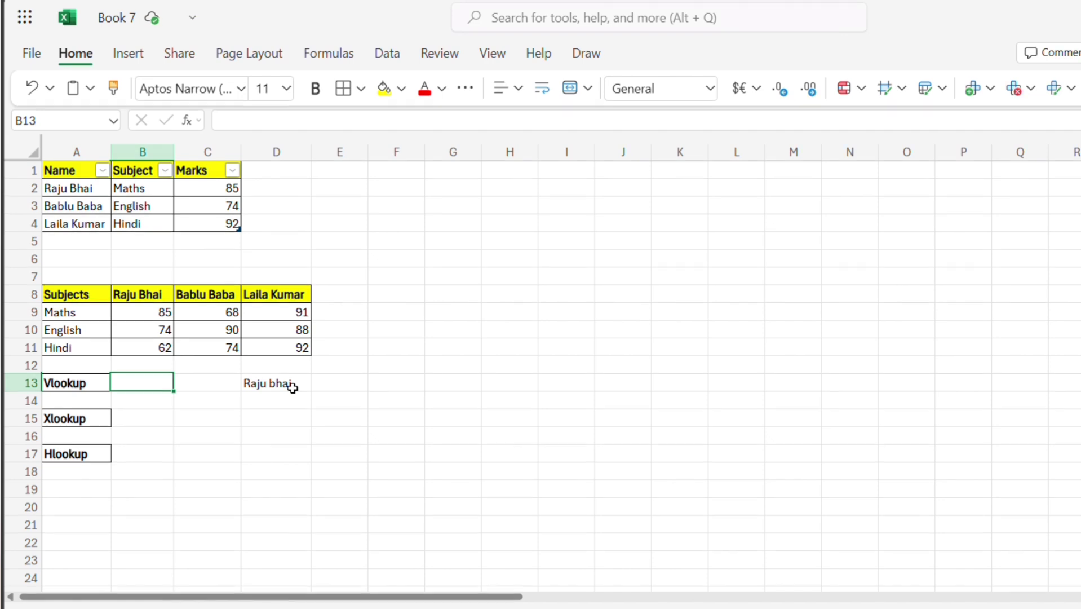
type("=")
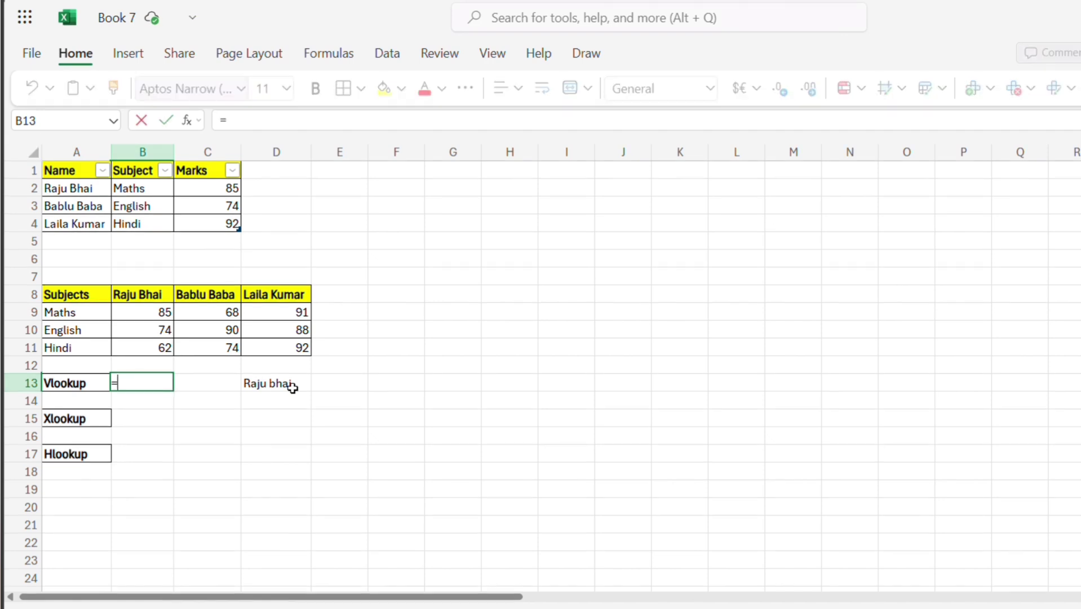
type("vlook")
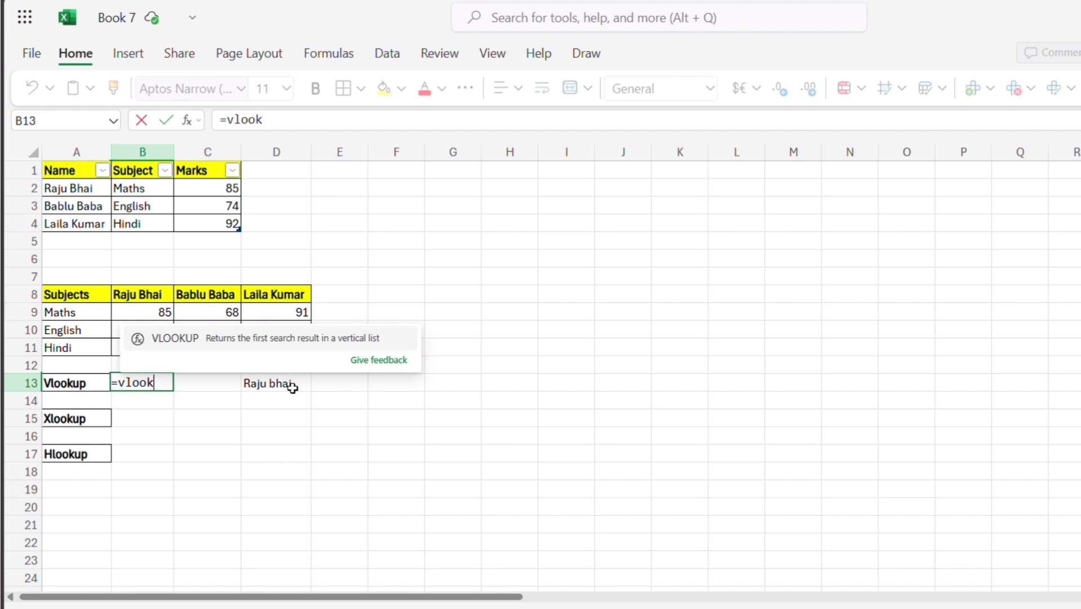
type("up(")
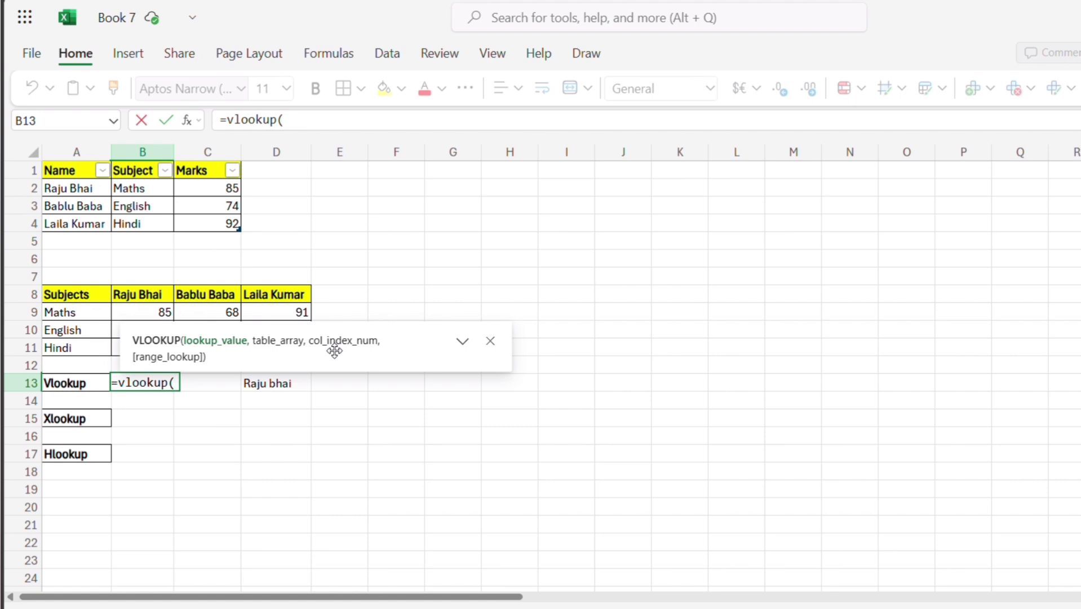
key("Right")
key("Right")
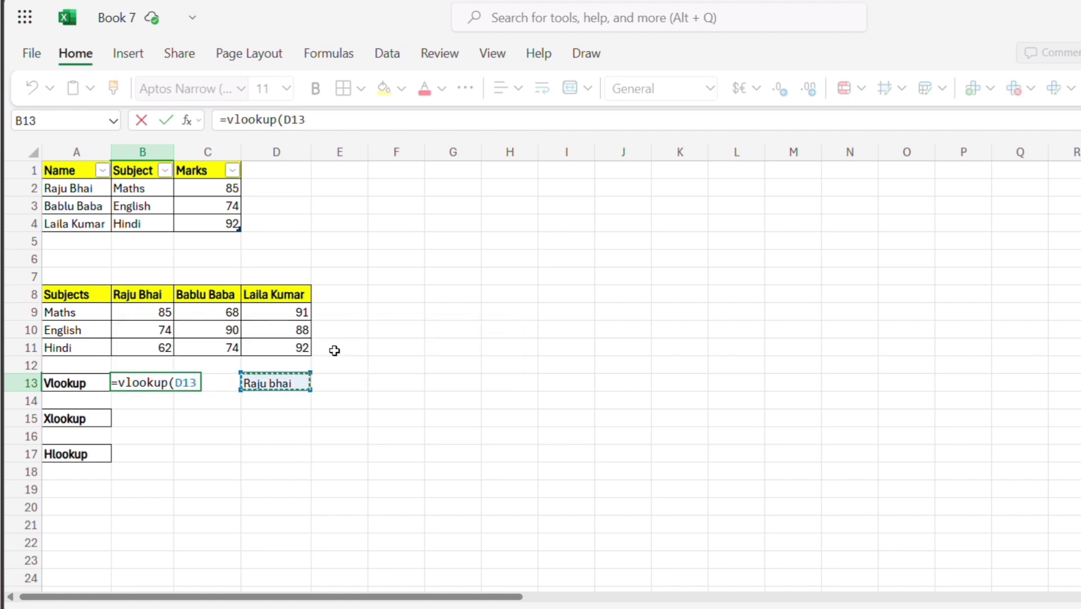
type(",")
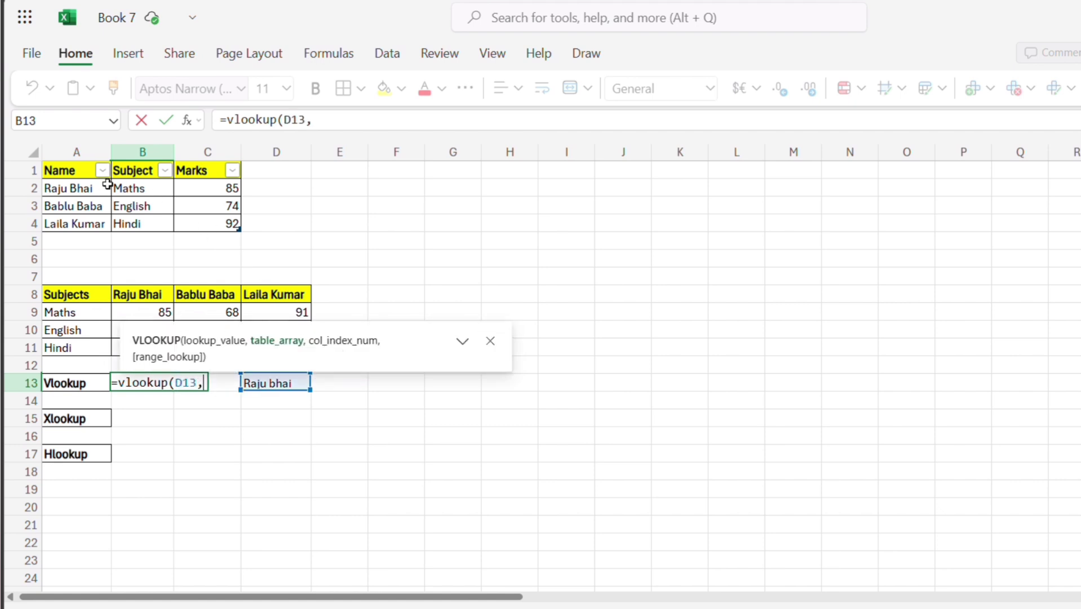
Complete the VLOOKUP formula with the whole marks table, Table1[#All], as table array and 3 as column index.
left_click(77, 172)
left_click_drag(76, 172, 218, 224)
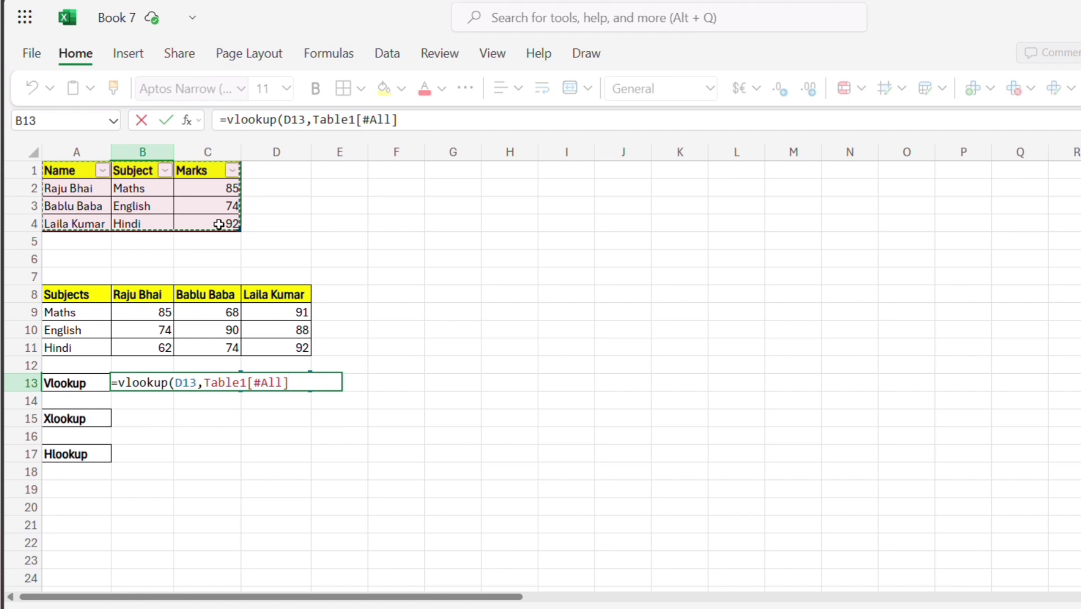
type(",")
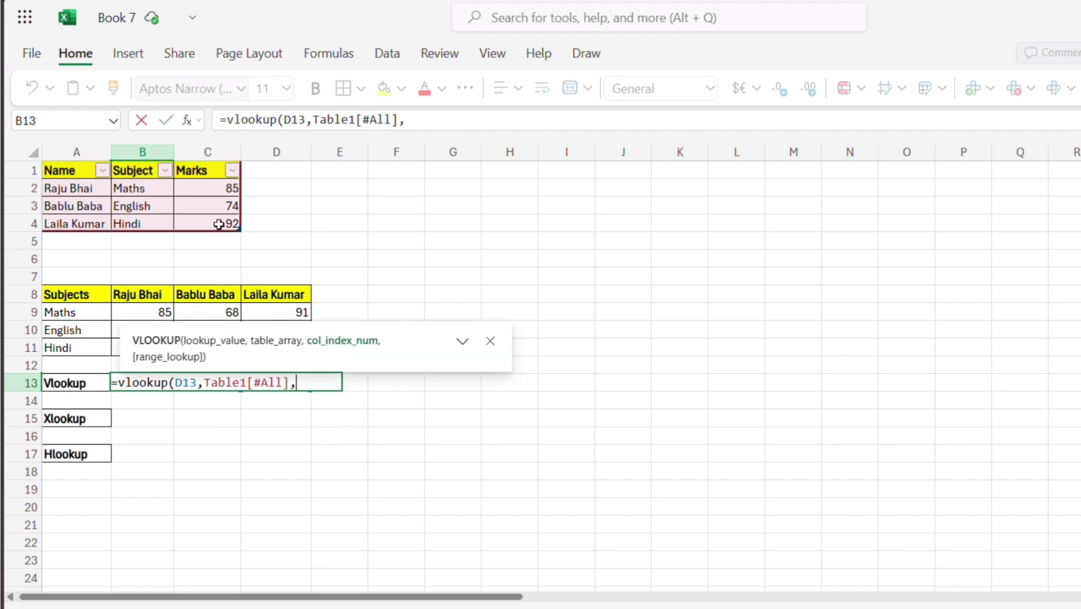
type("3)")
key("Return")
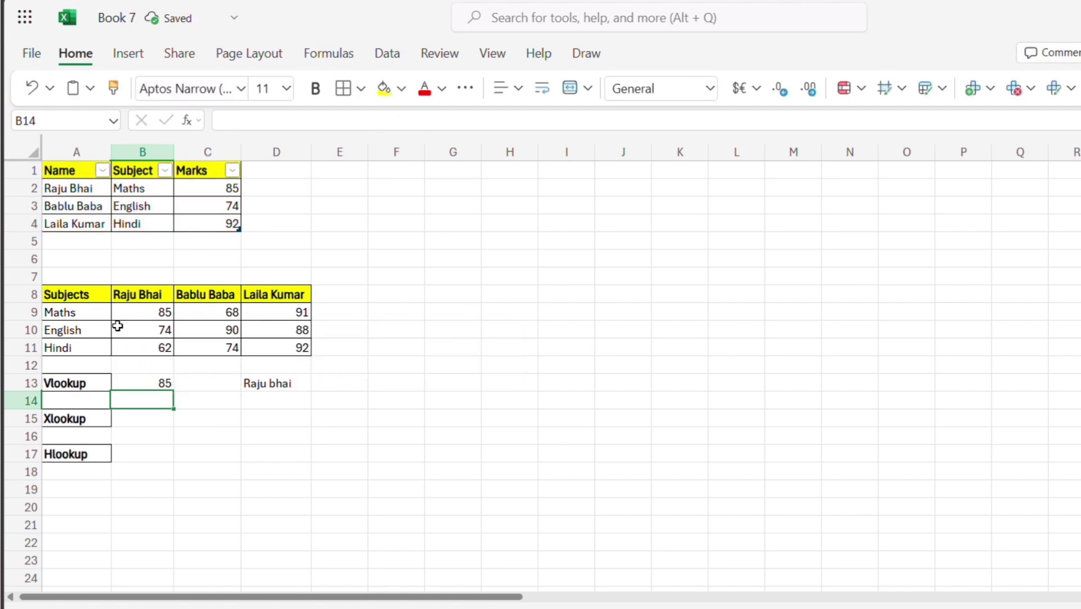
Check the VLOOKUP formula in B13 against the lookup name in D13 and the mark in C2.
left_click(135, 380)
left_click(252, 383)
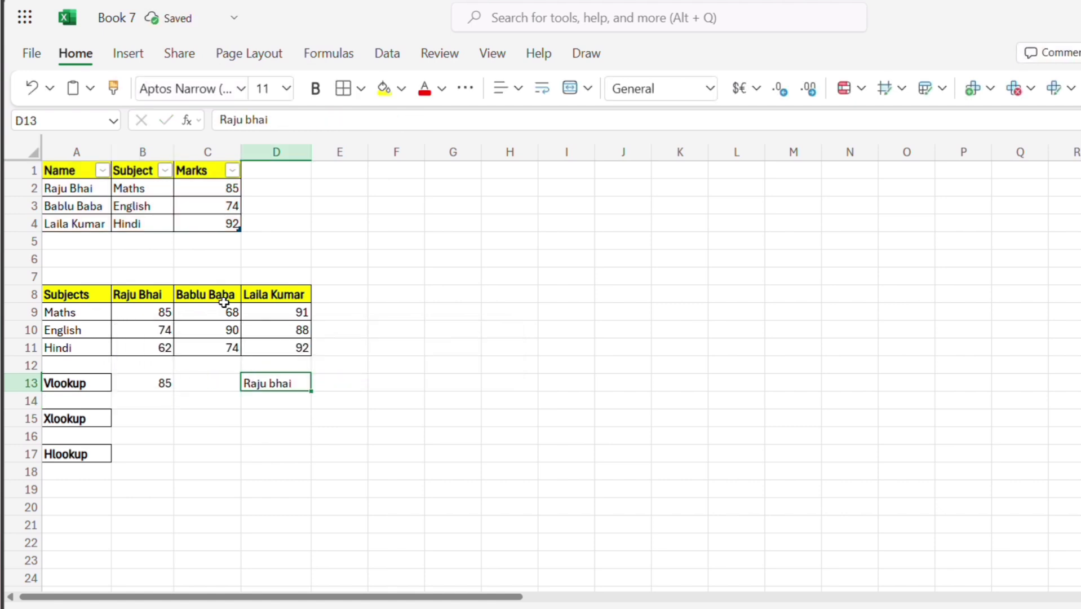
left_click(213, 188)
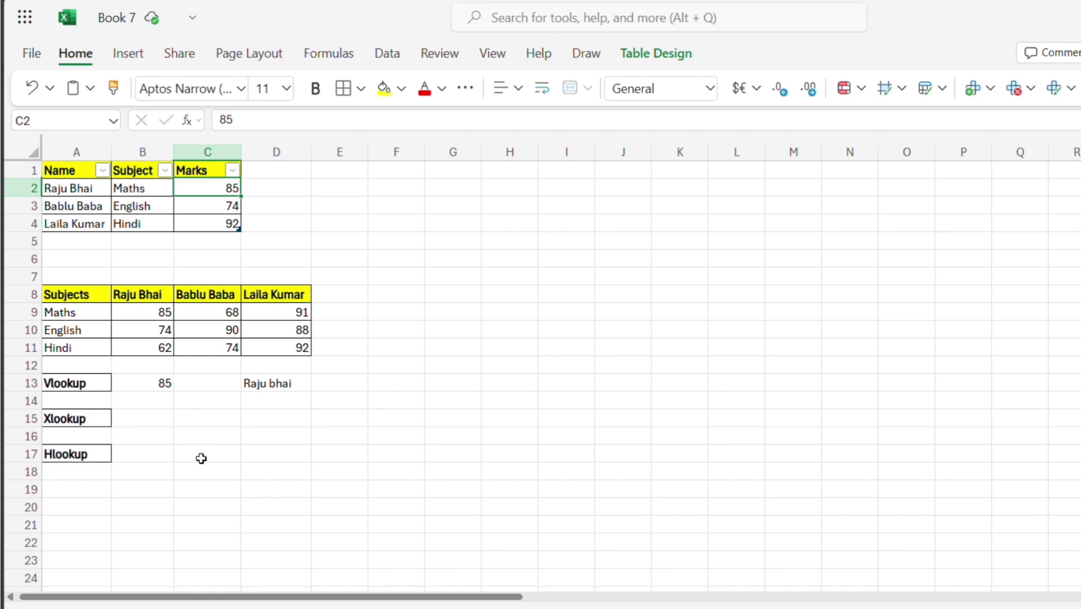
left_click(153, 418)
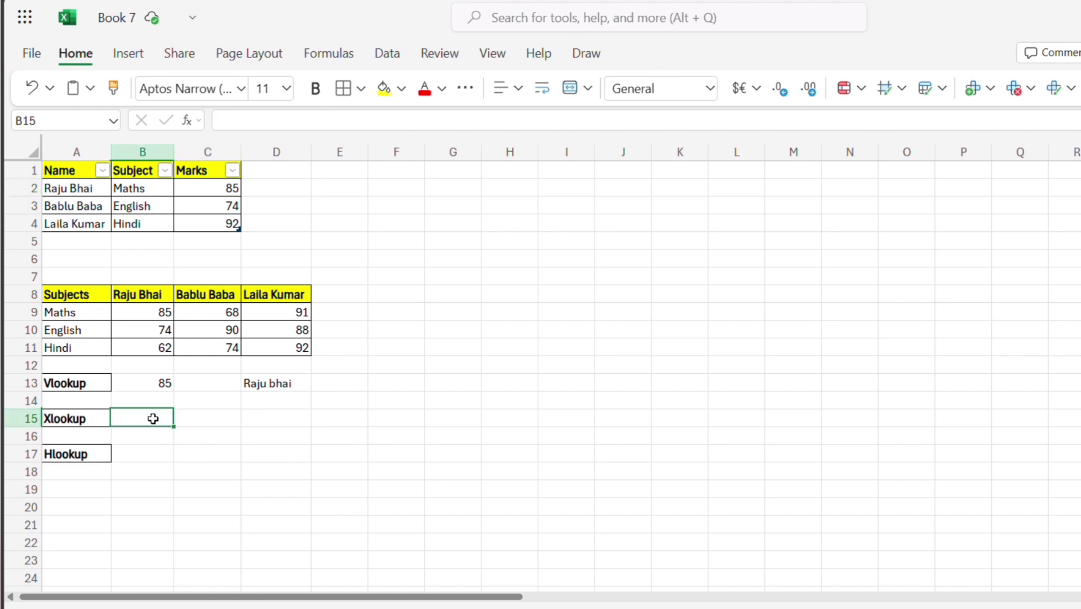
left_click(138, 466)
left_click(140, 451)
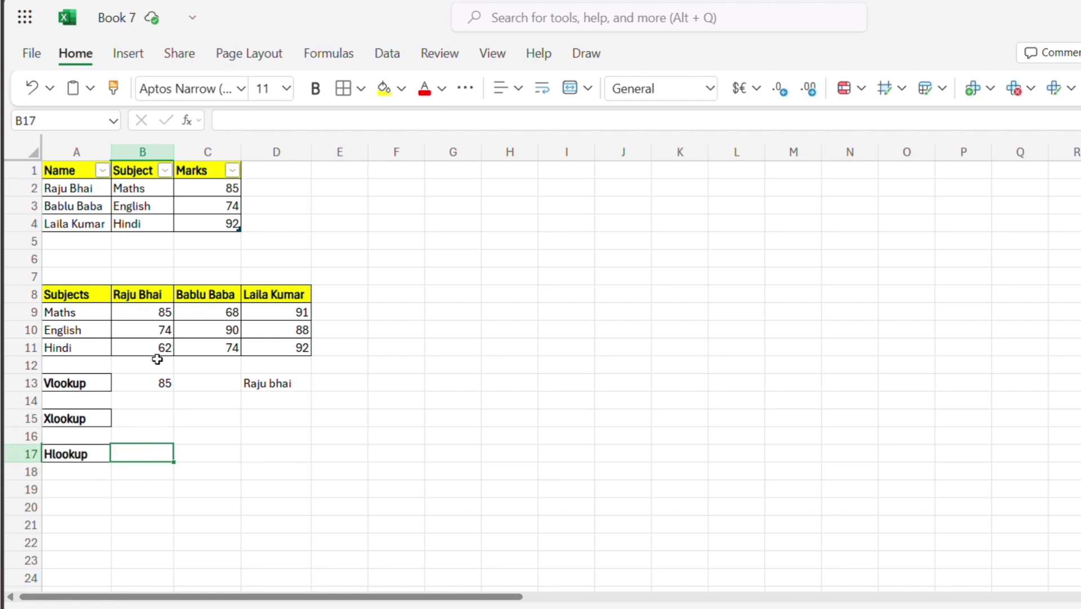
left_click(153, 384)
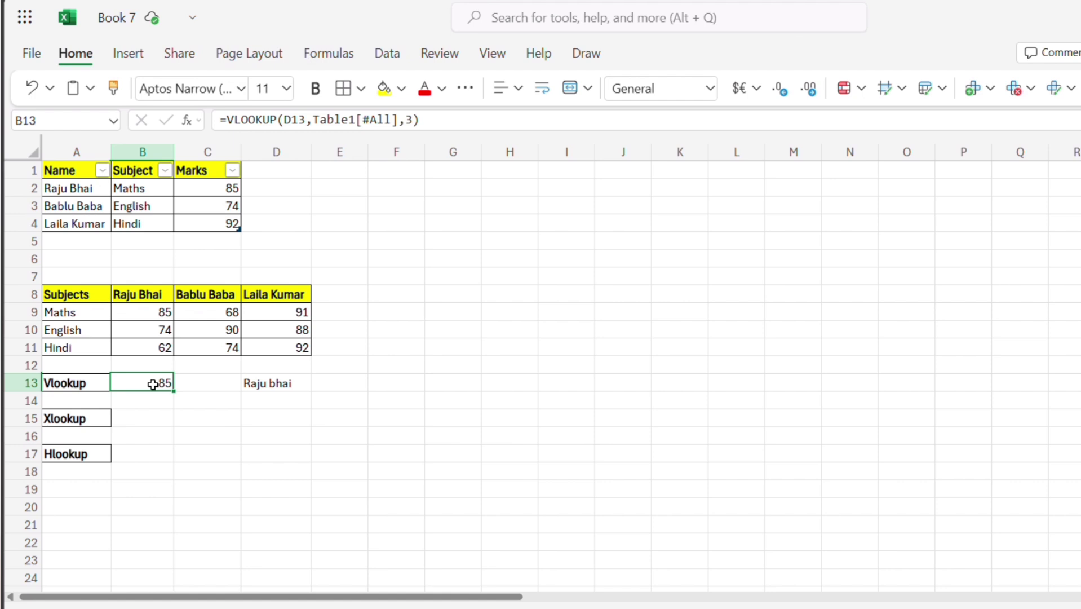
Enter =HLOOKUP(D13,B8:B11,3) in cell B17 to look up the student's English mark.
left_click(149, 455)
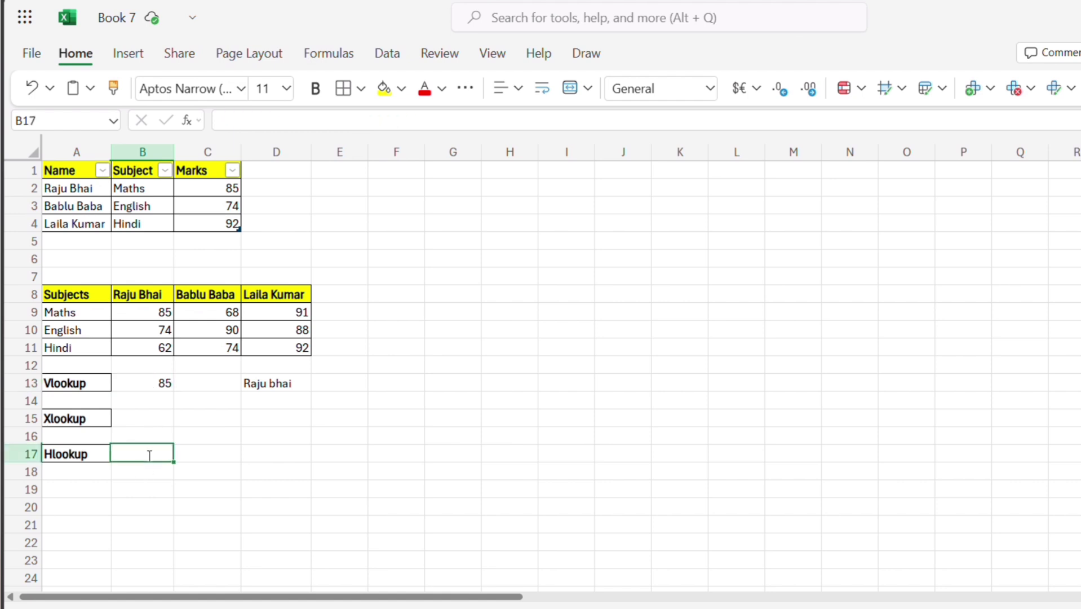
type("=hlookup")
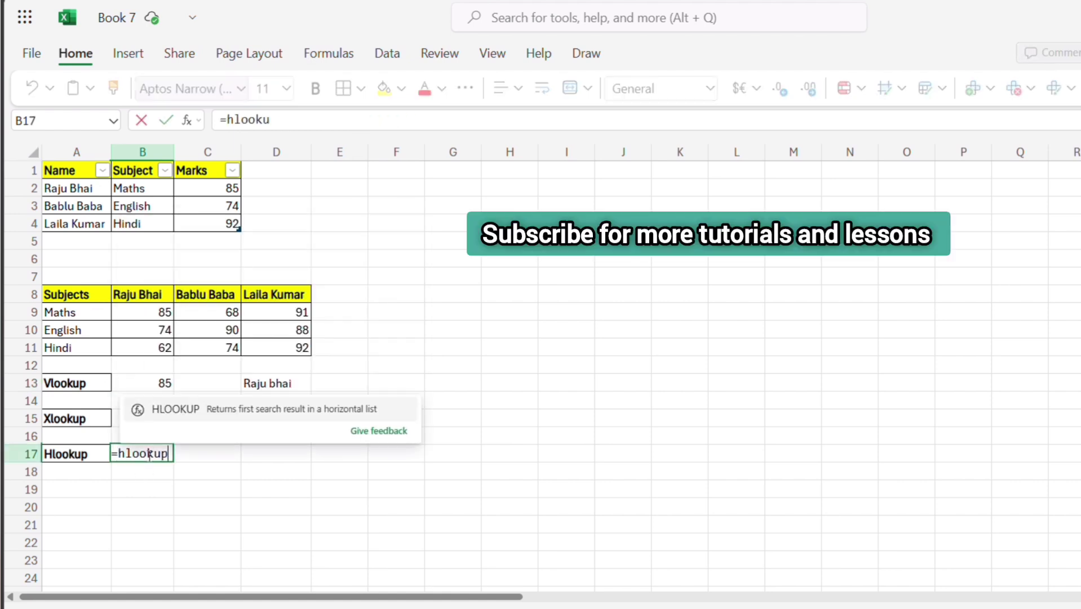
type("(")
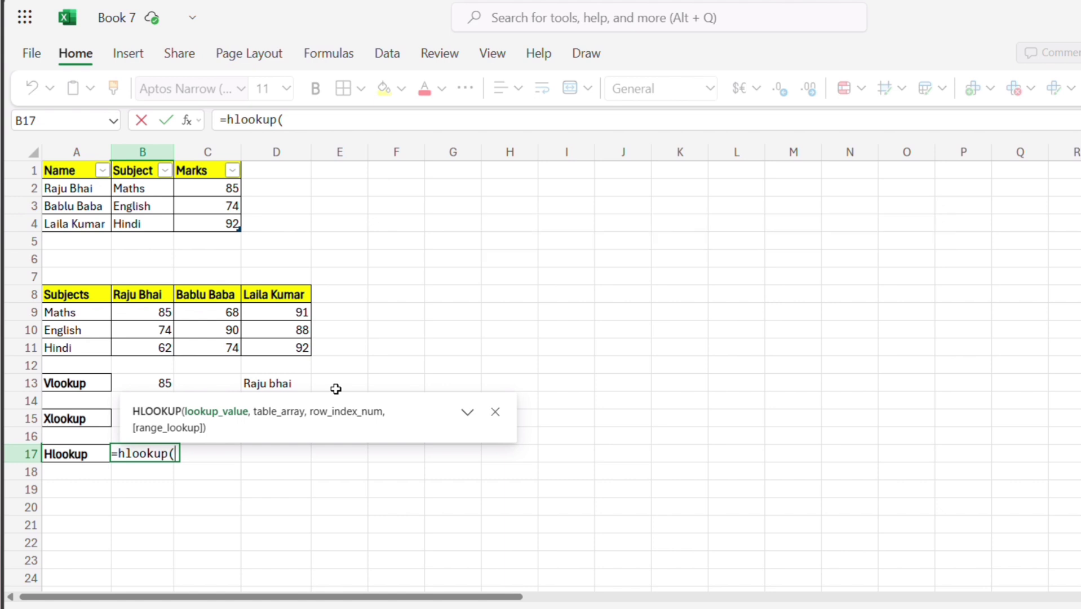
left_click(301, 383)
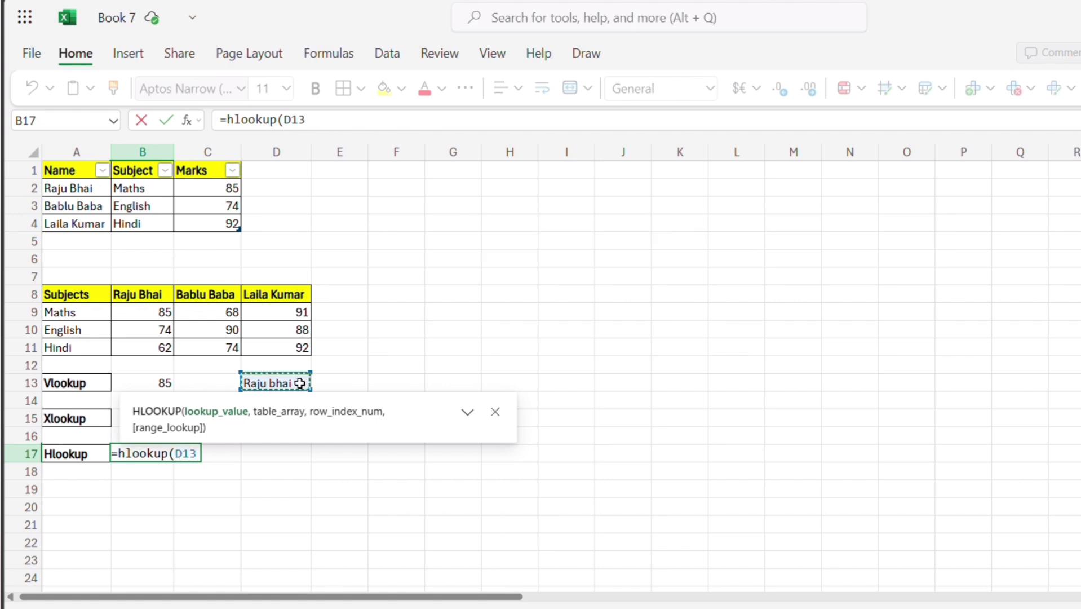
type(",")
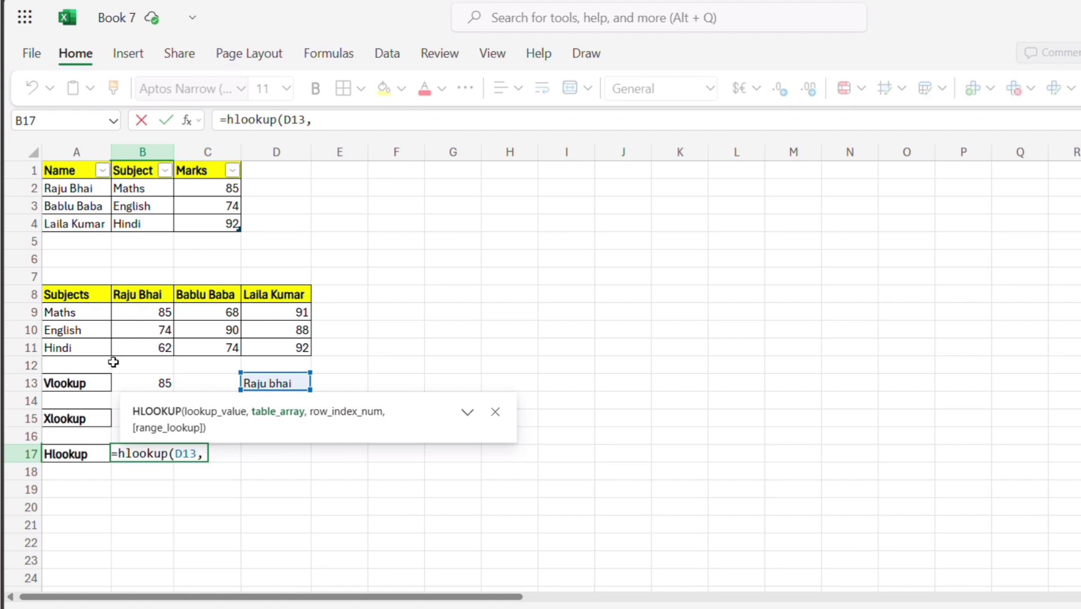
left_click(152, 290)
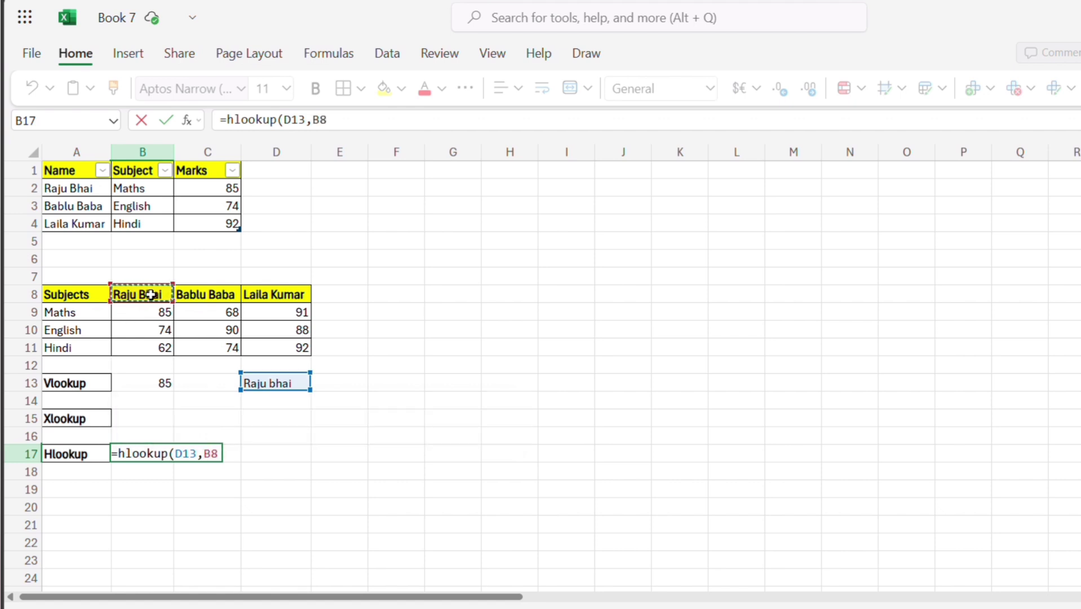
left_click_drag(151, 294, 152, 345)
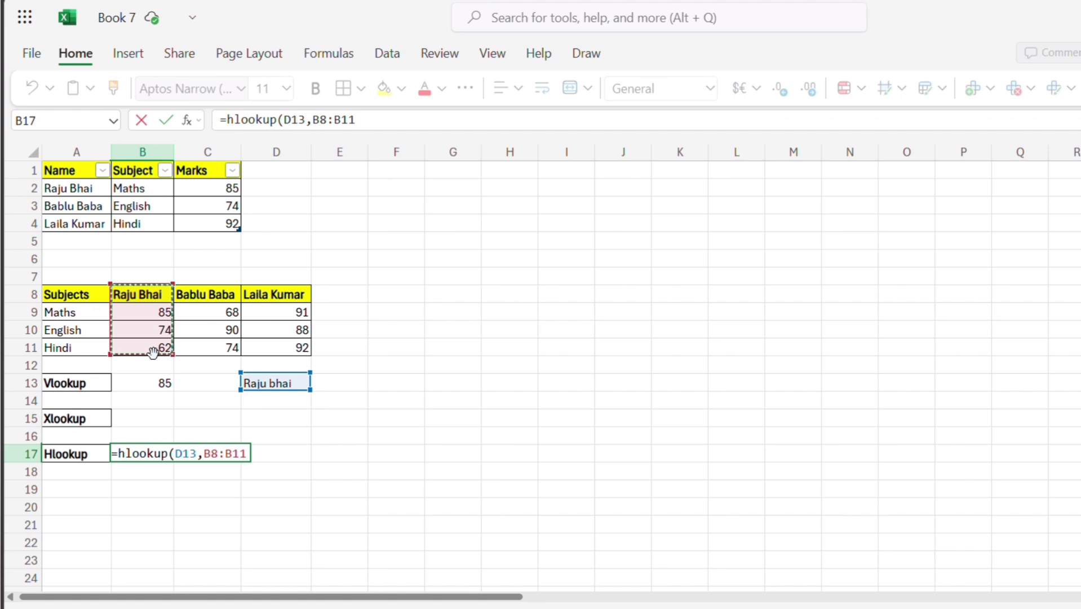
type(",")
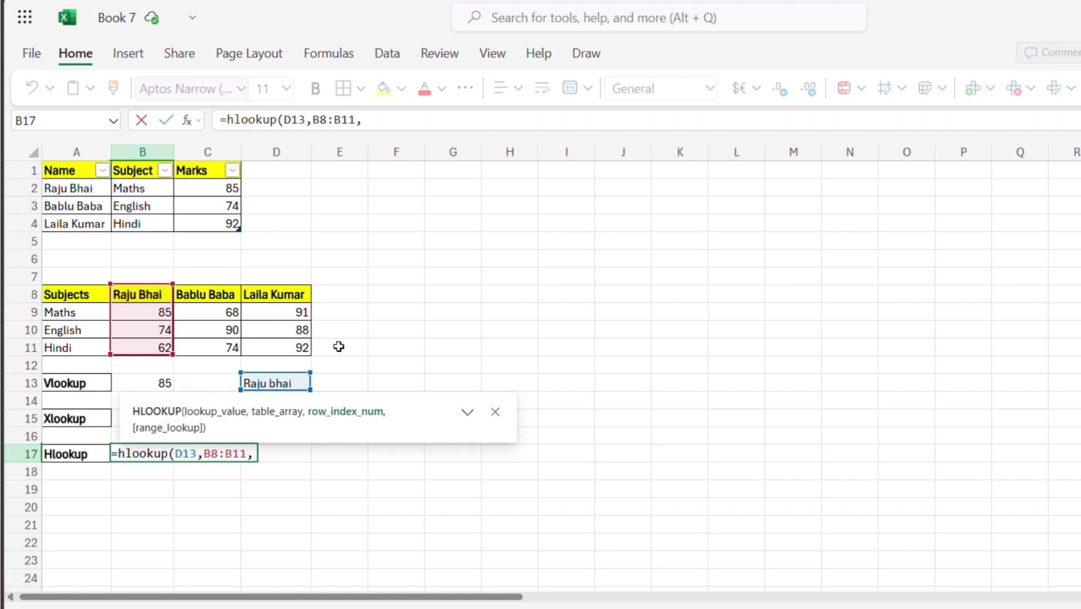
type("3)")
key("Return")
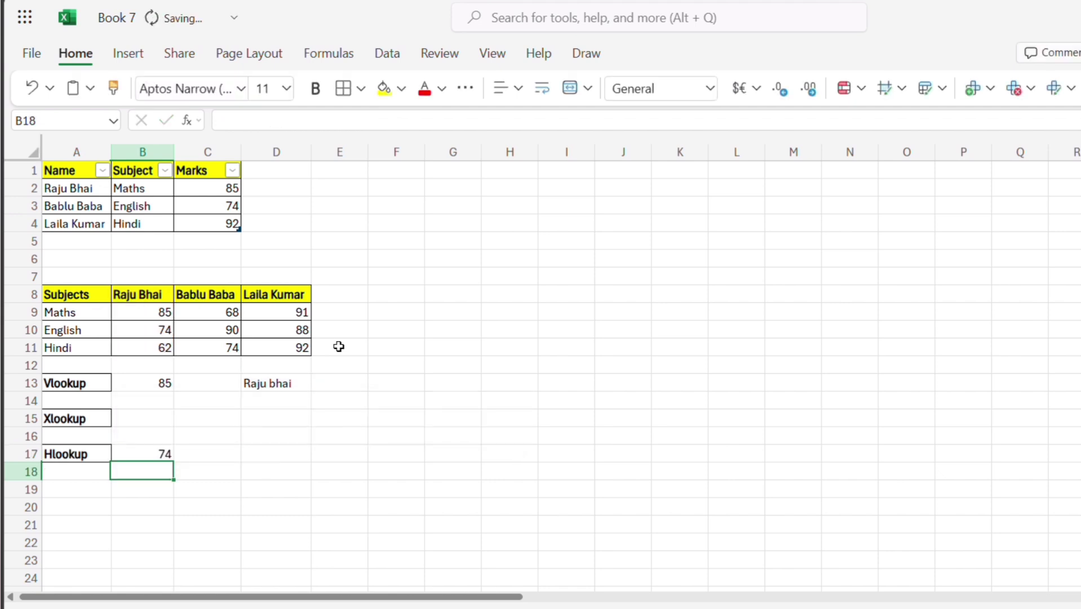
left_click(171, 452)
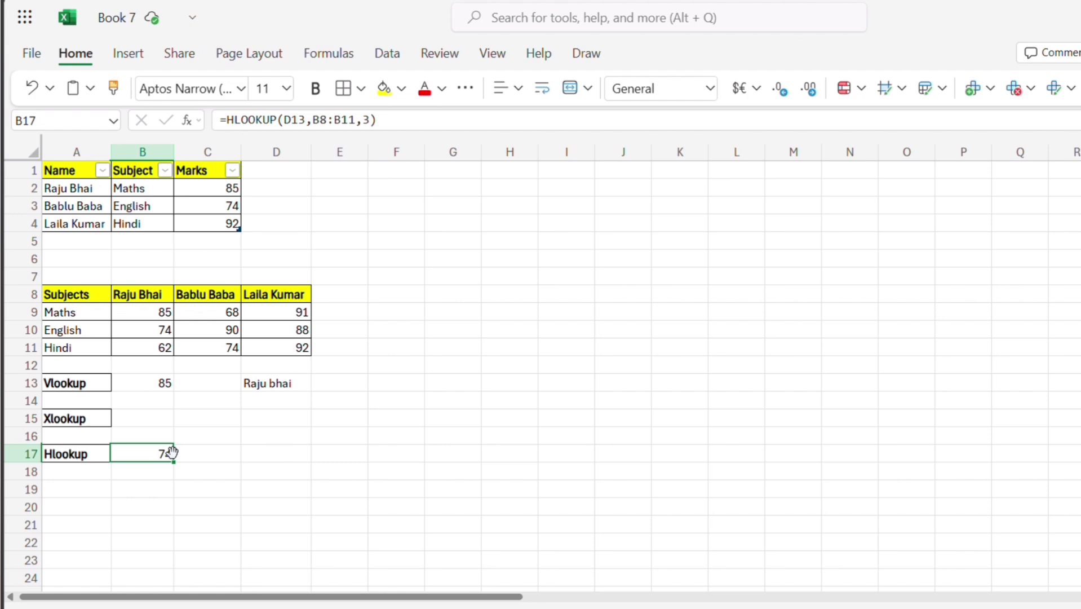
Begin an XLOOKUP formula in cell B15 with D13 as its lookup value.
left_click(229, 424)
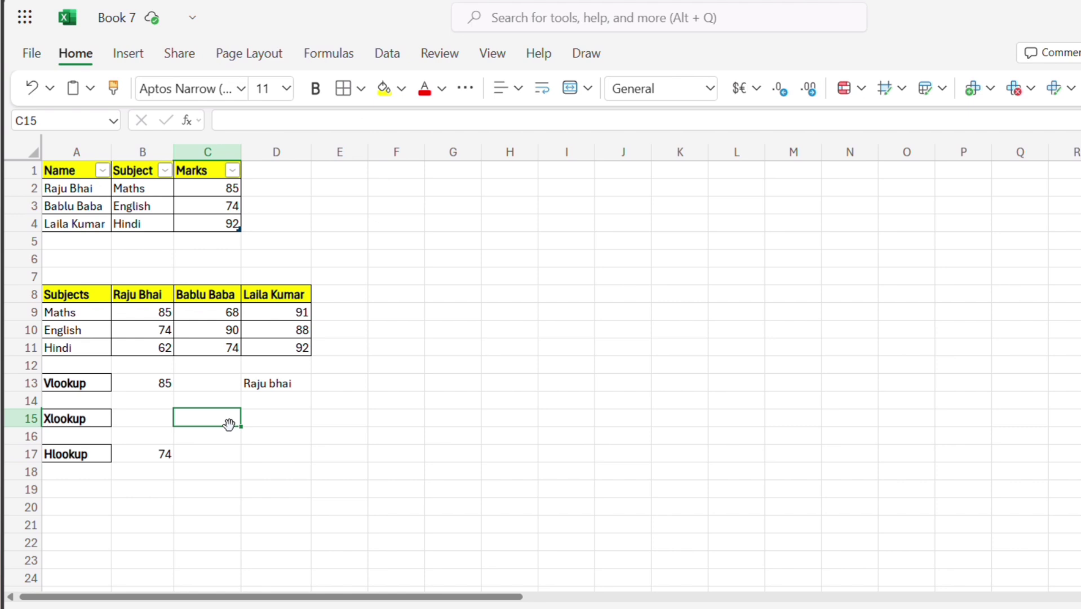
left_click(145, 430)
left_click(148, 420)
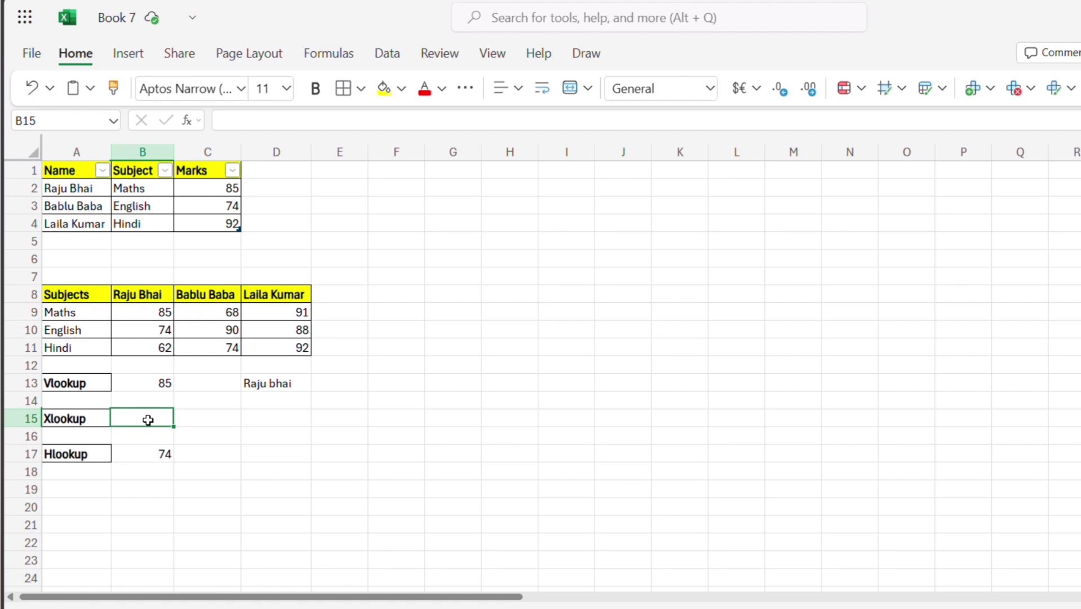
type("=")
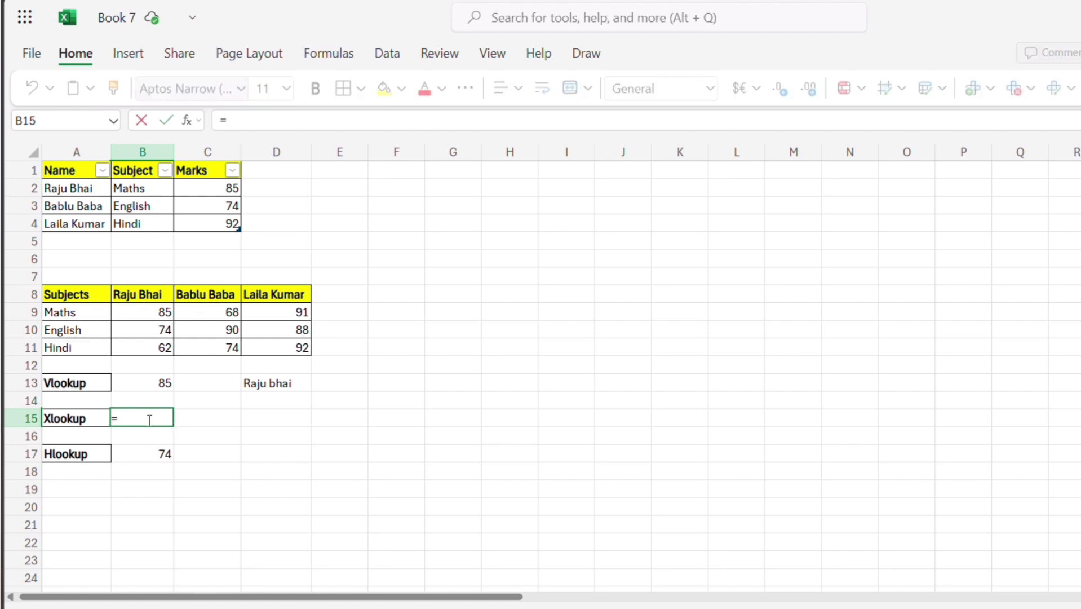
type("xlookup(")
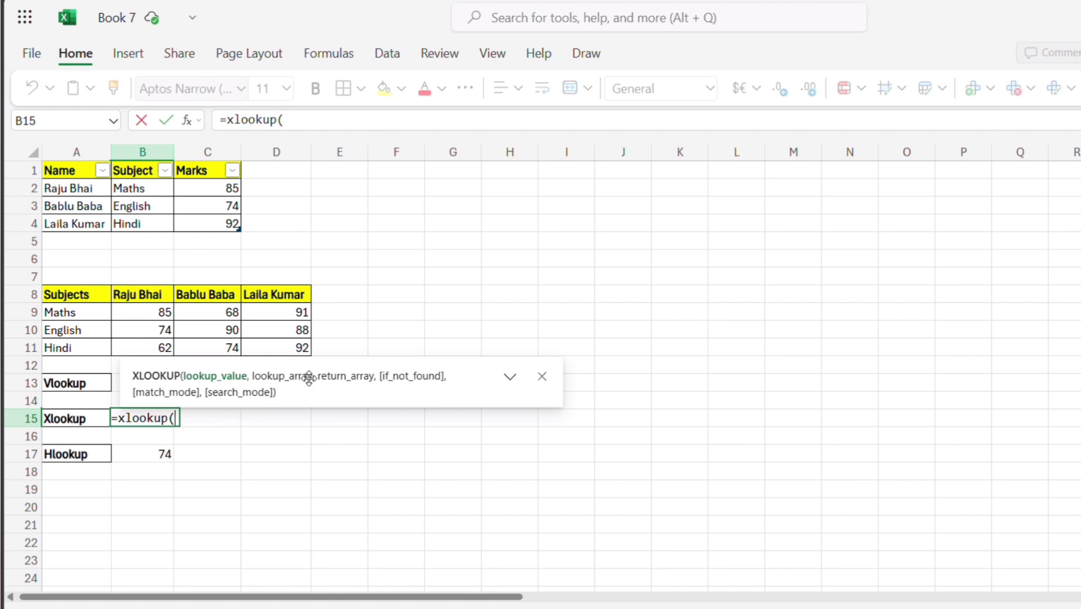
left_click_drag(309, 379, 423, 535)
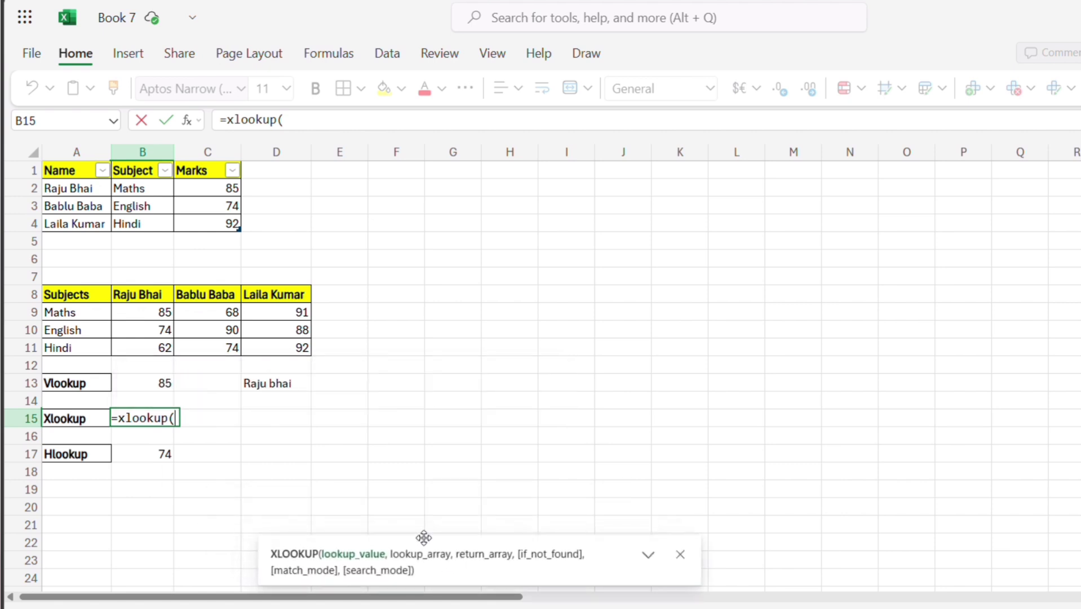
left_click(287, 381)
type(",")
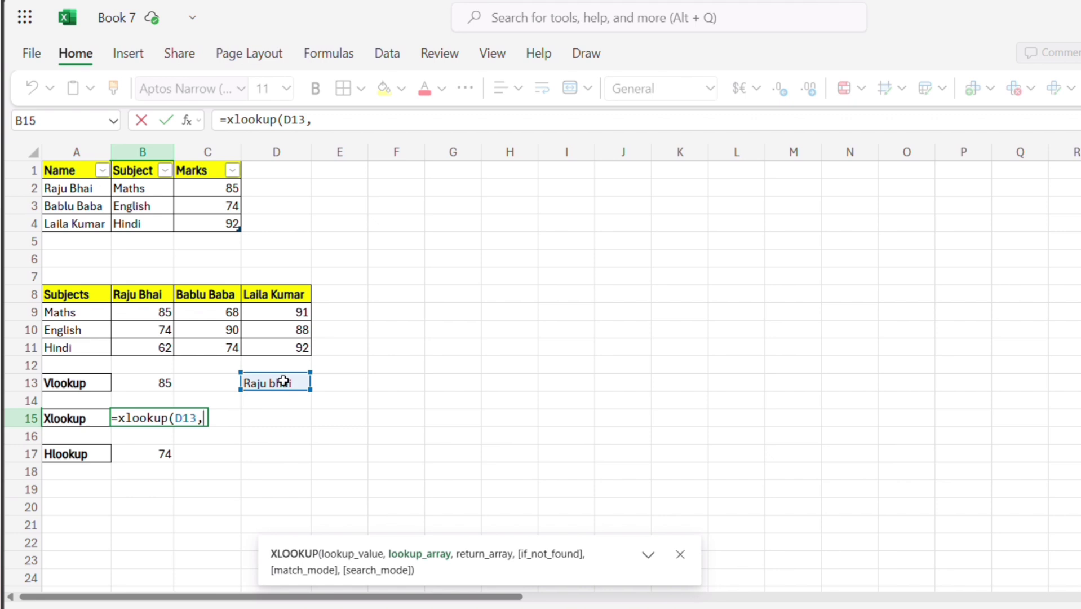
Complete the XLOOKUP formula in B15 with the first table's whole Name column as lookup array and its whole Marks column as return array.
left_click_drag(80, 170, 79, 228)
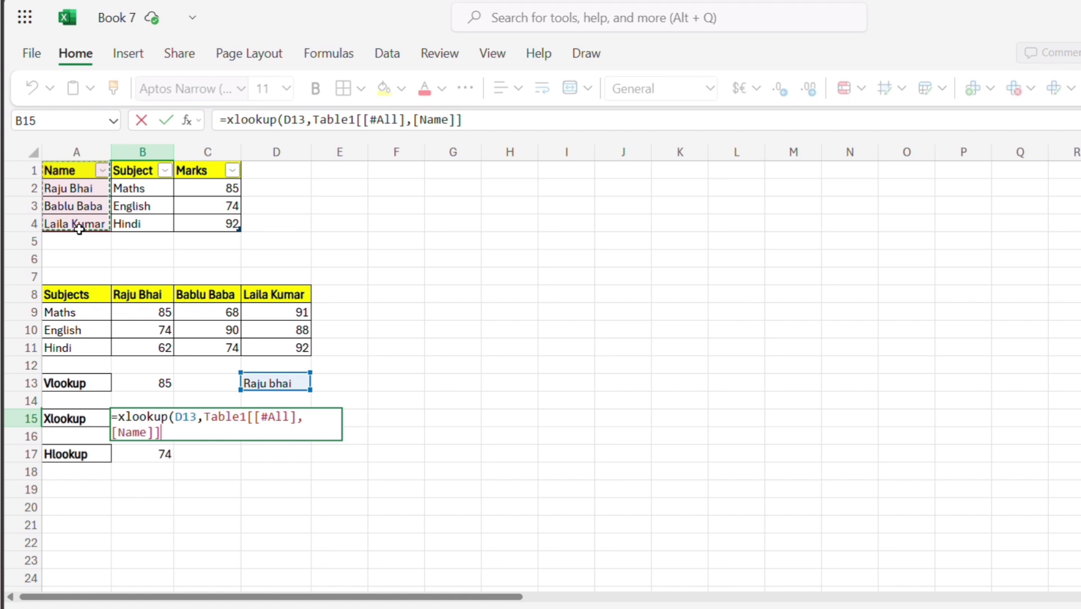
type(",")
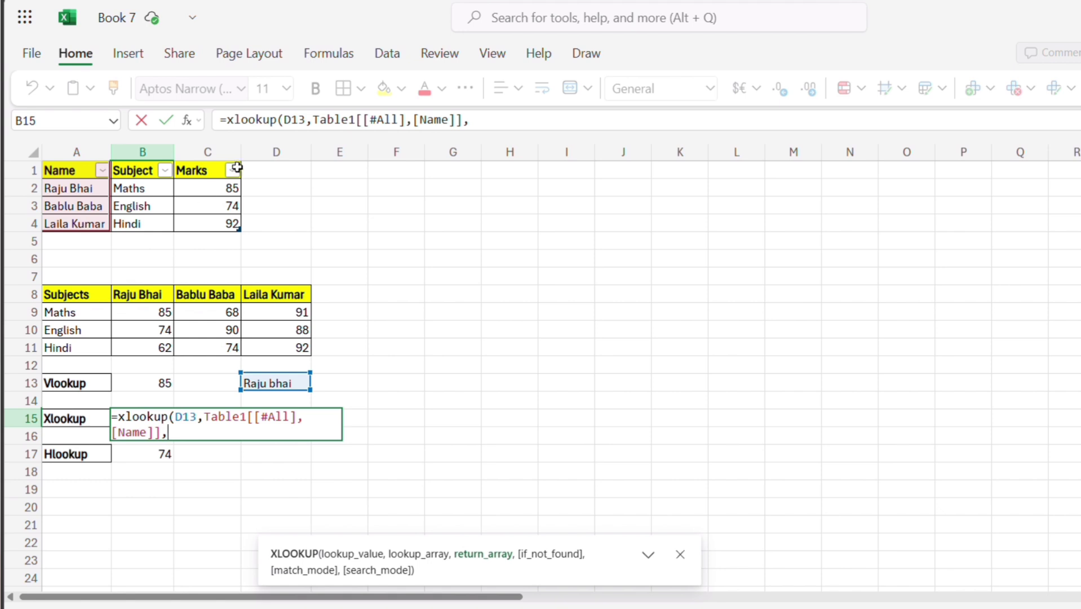
left_click_drag(212, 167, 204, 226)
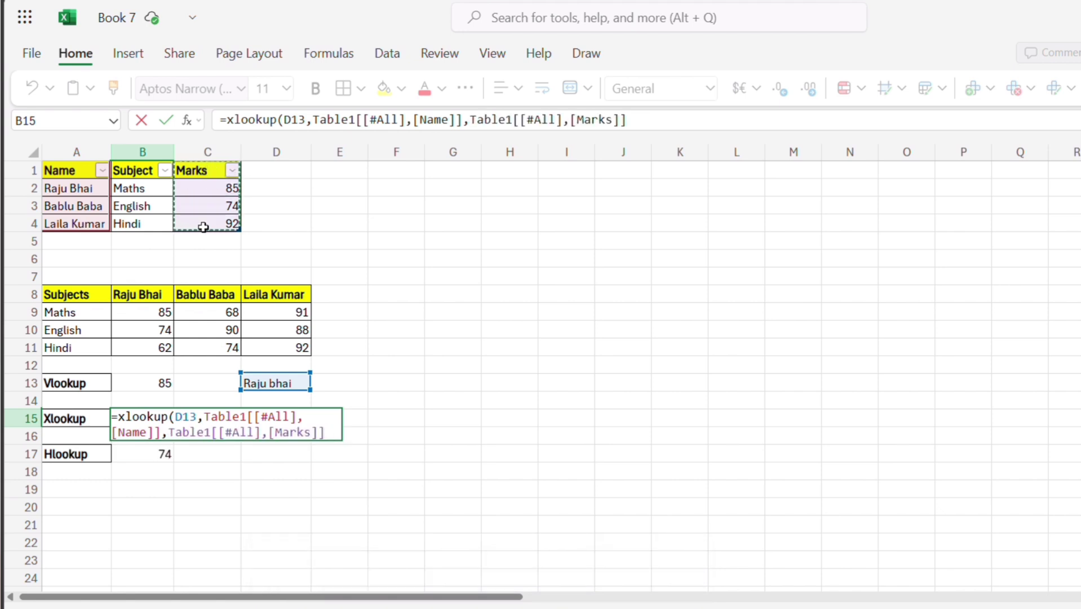
key("Return")
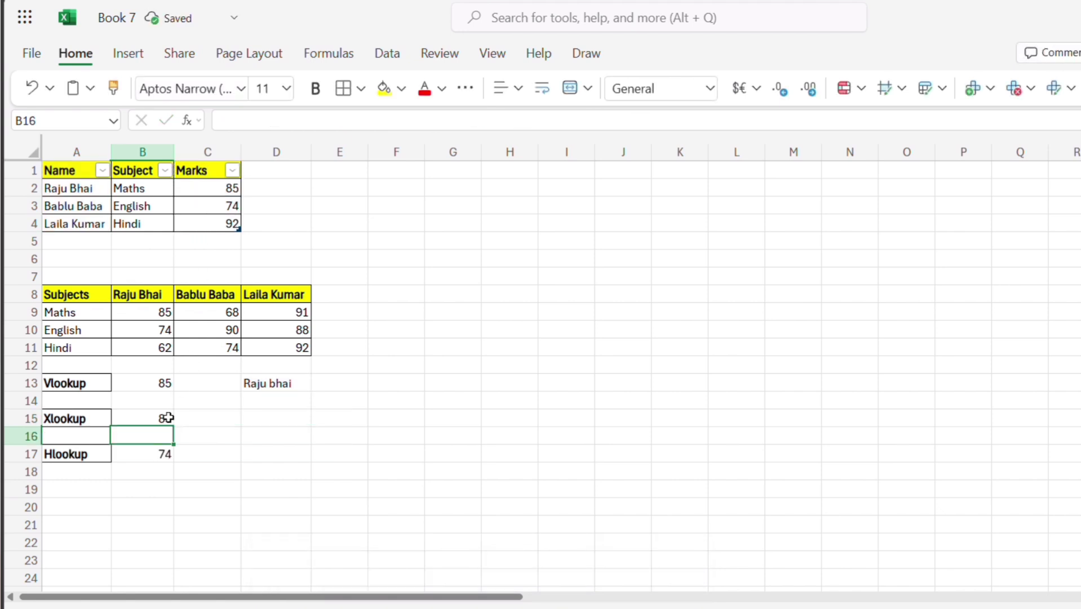
left_click(167, 417)
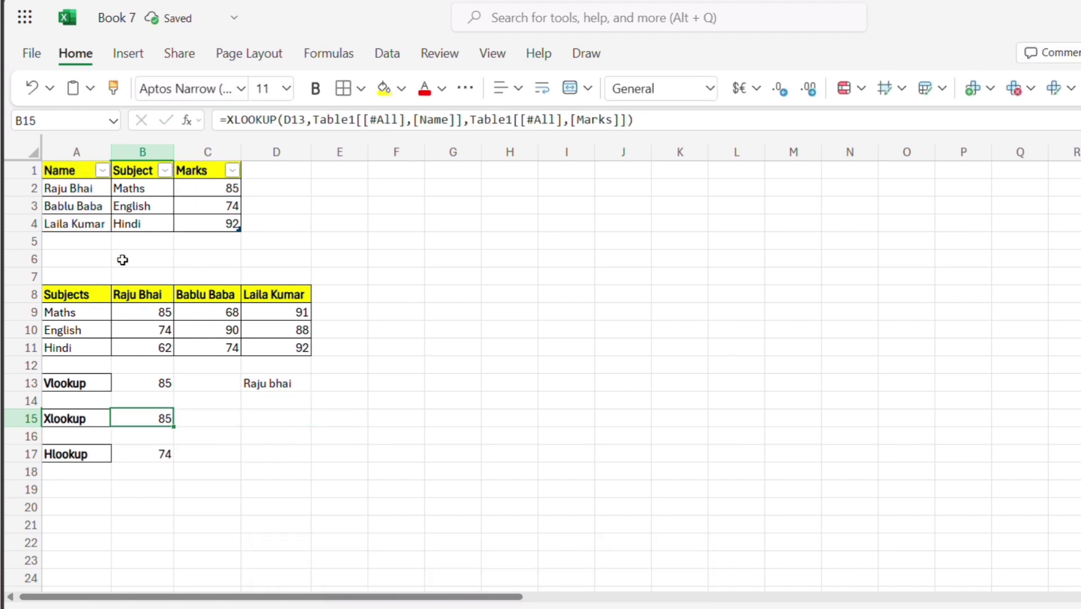
Review the HLOOKUP formula in cell B17 for comparison with XLOOKUP.
left_click(213, 417)
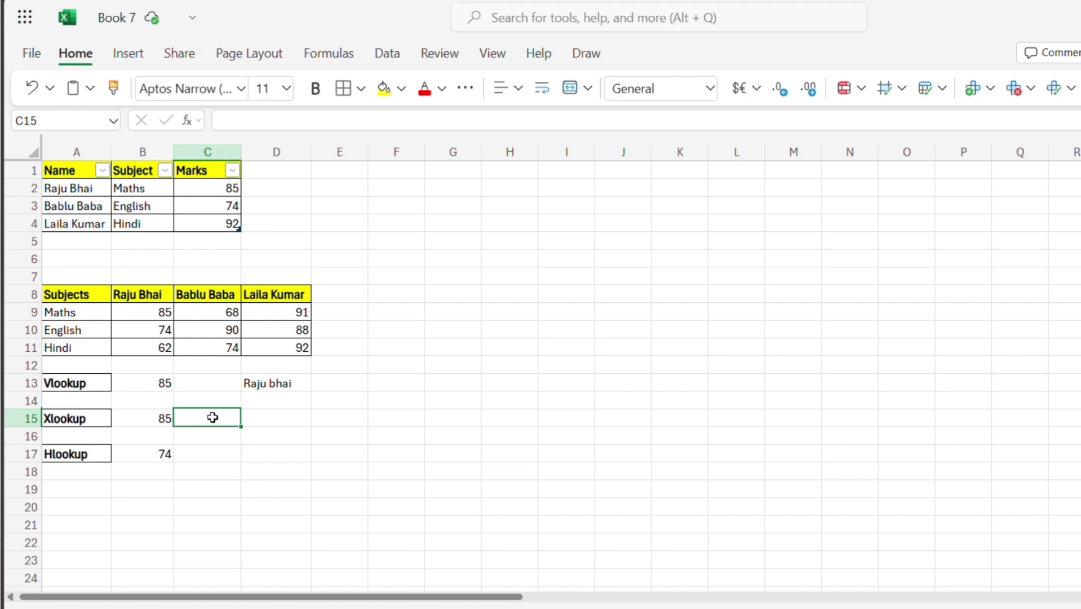
key("Right")
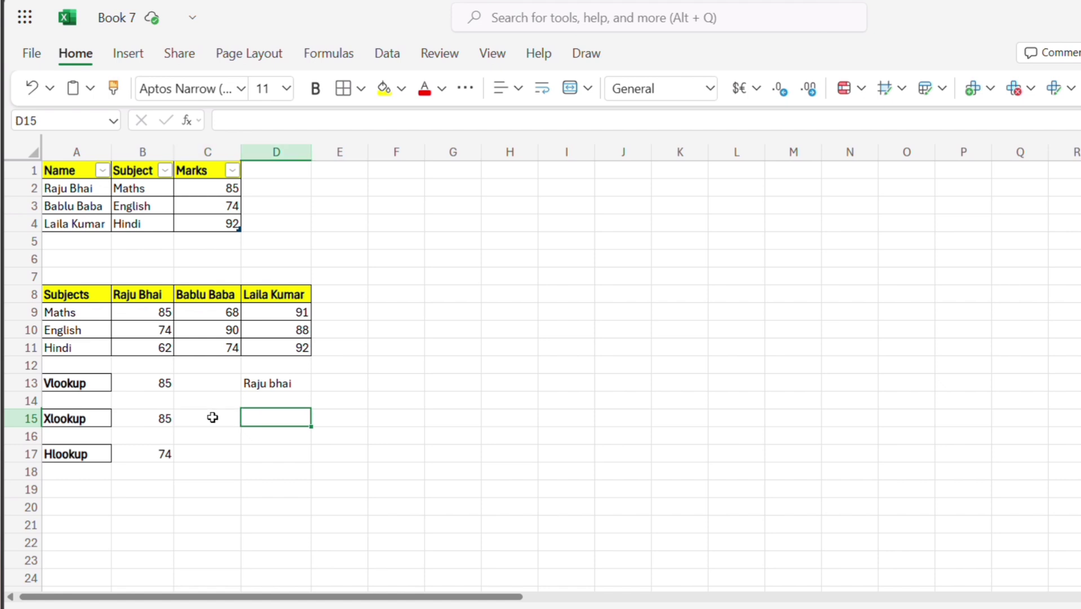
key("Down")
key("Down")
key("Left")
key("Left")
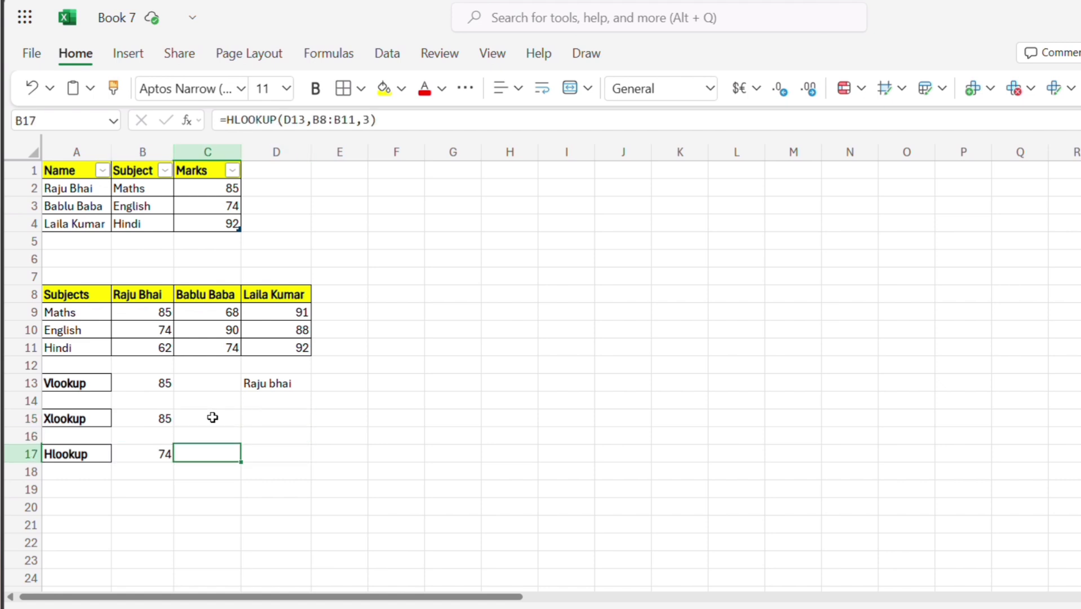
Begin a second XLOOKUP formula in cell D15 with D13 as its lookup value.
key("Right")
key("Up")
key("Up")
type("=")
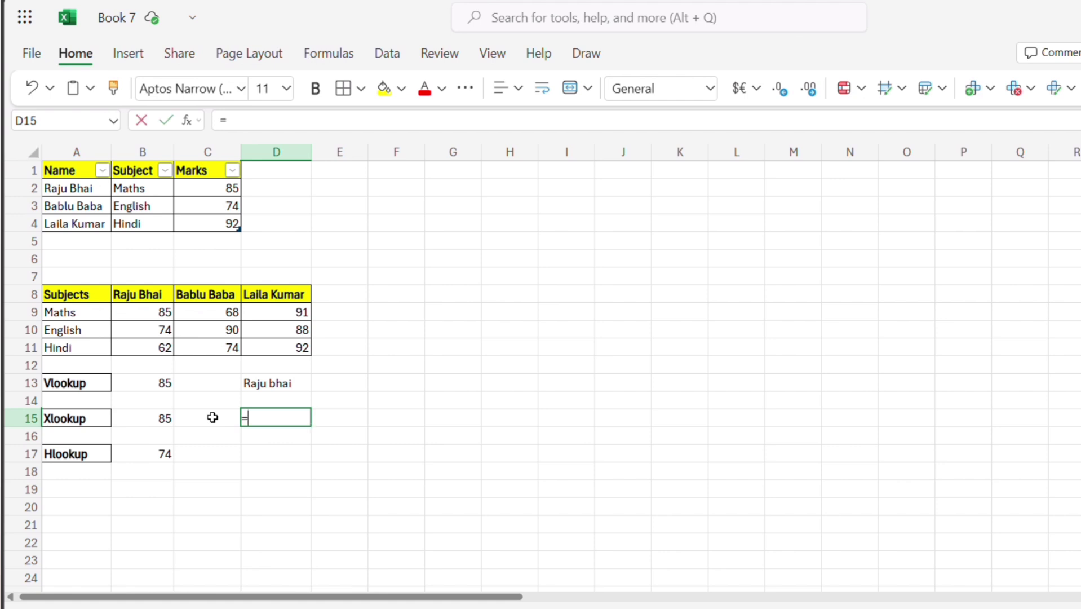
type("xlo")
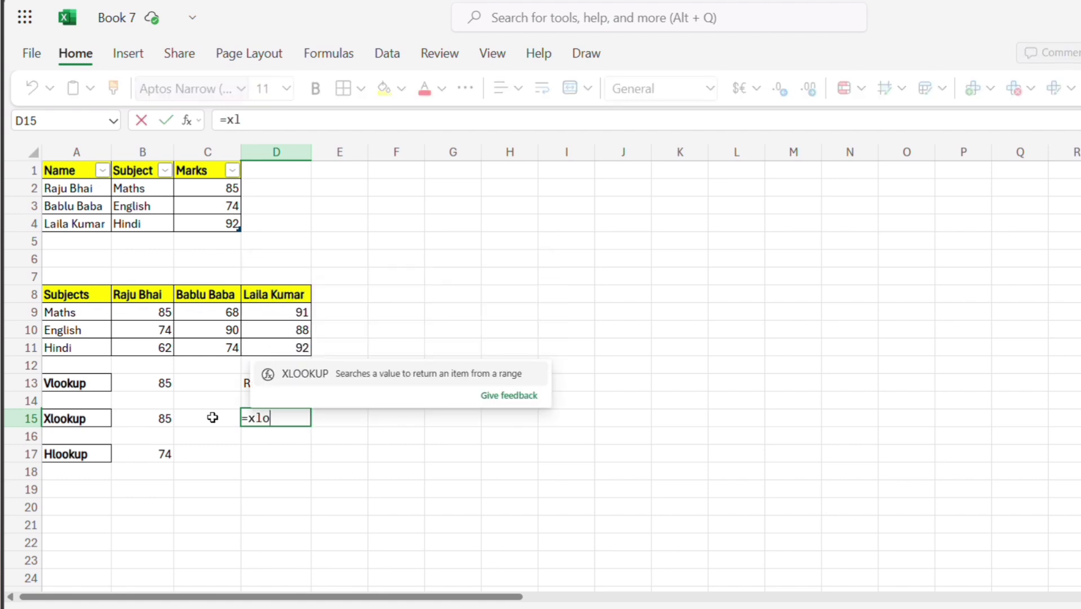
type("okup(")
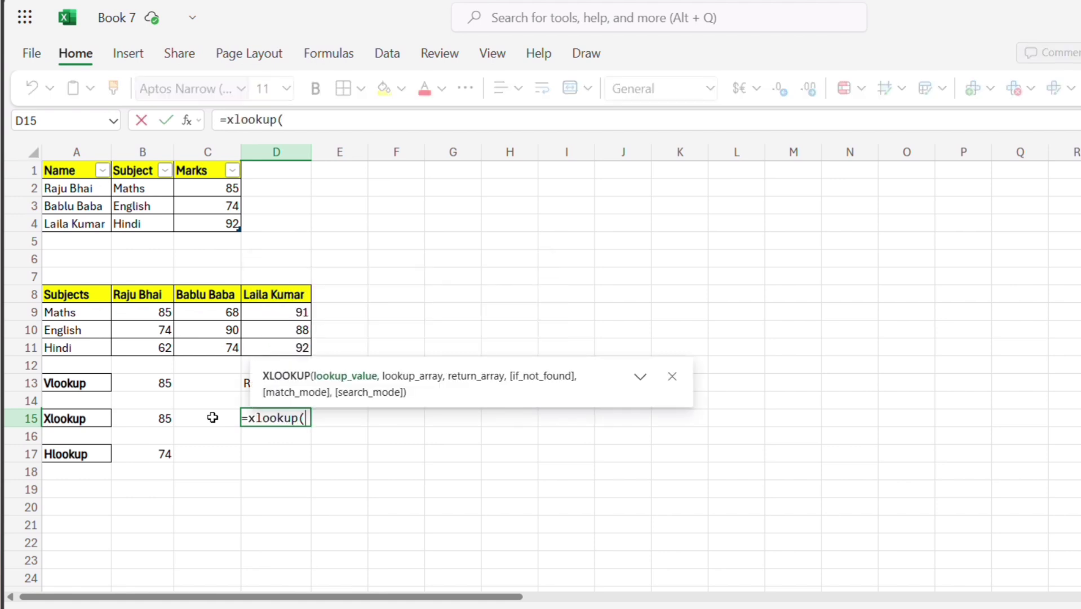
left_click_drag(411, 393, 552, 430)
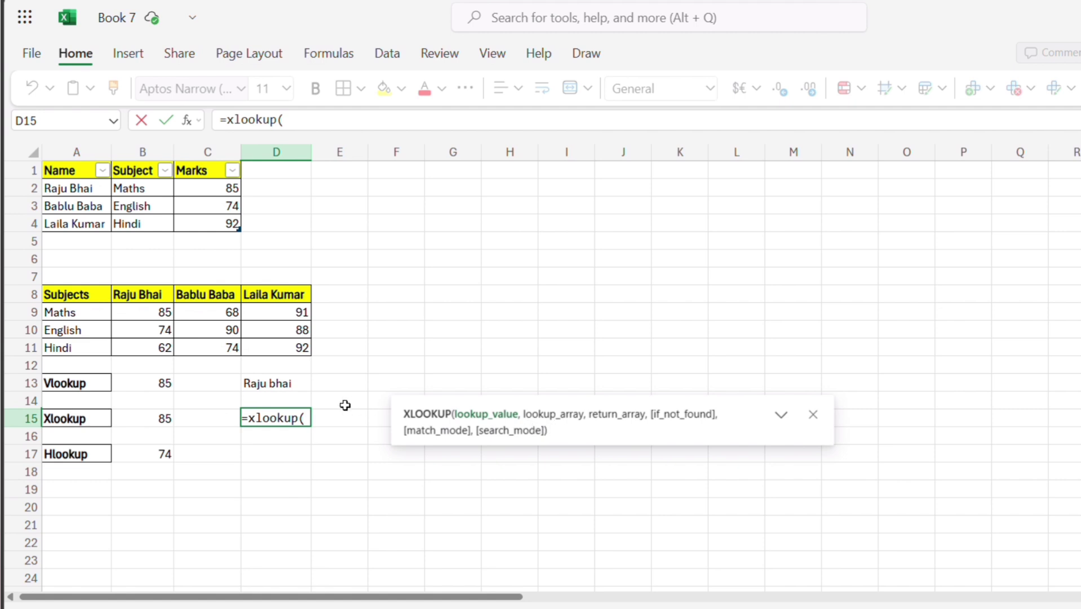
left_click(286, 386)
type(",")
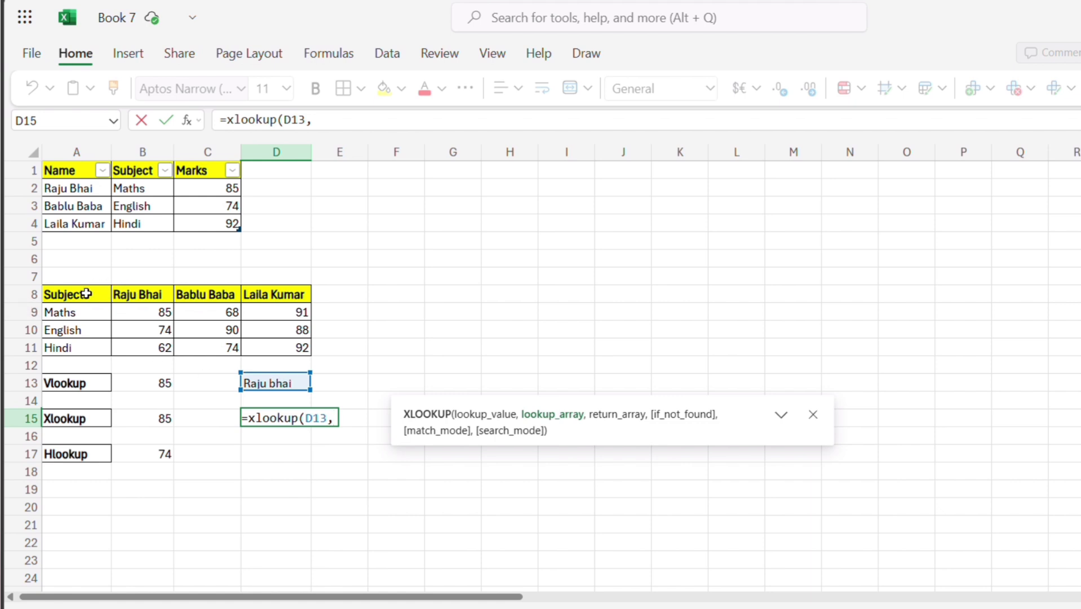
Complete the XLOOKUP formula in D15 with header row A8:D8 as lookup array and English row A10:D10 as return array.
left_click_drag(87, 290, 270, 287)
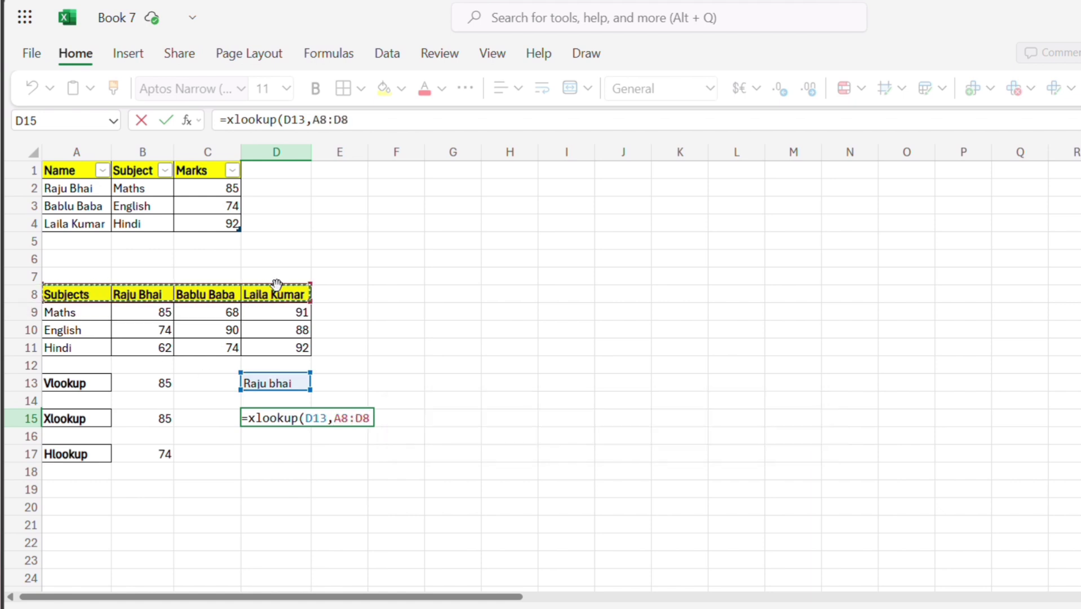
type(",")
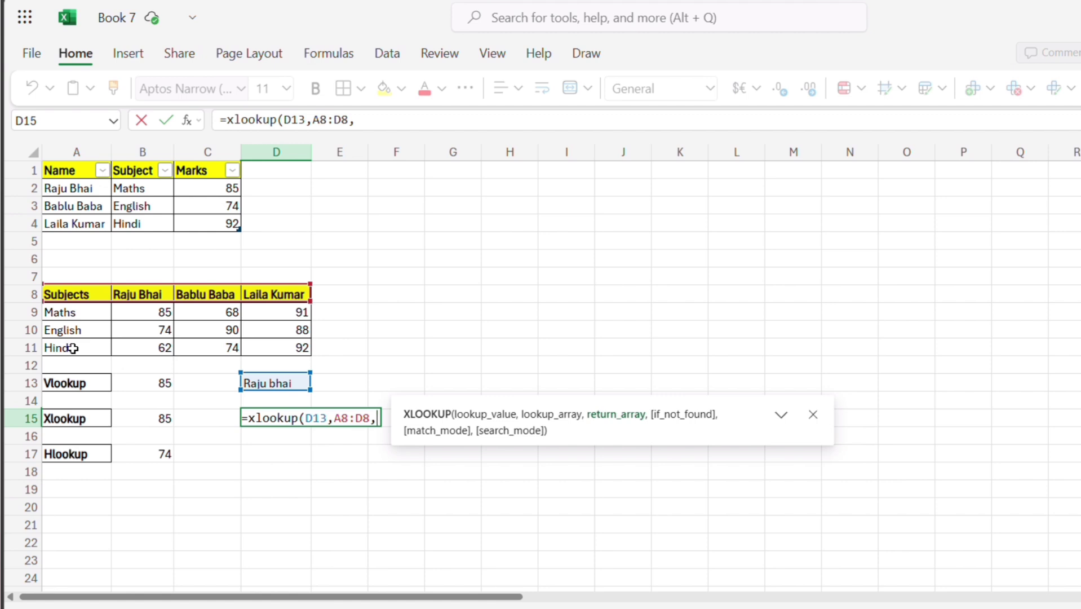
left_click_drag(73, 334, 269, 325)
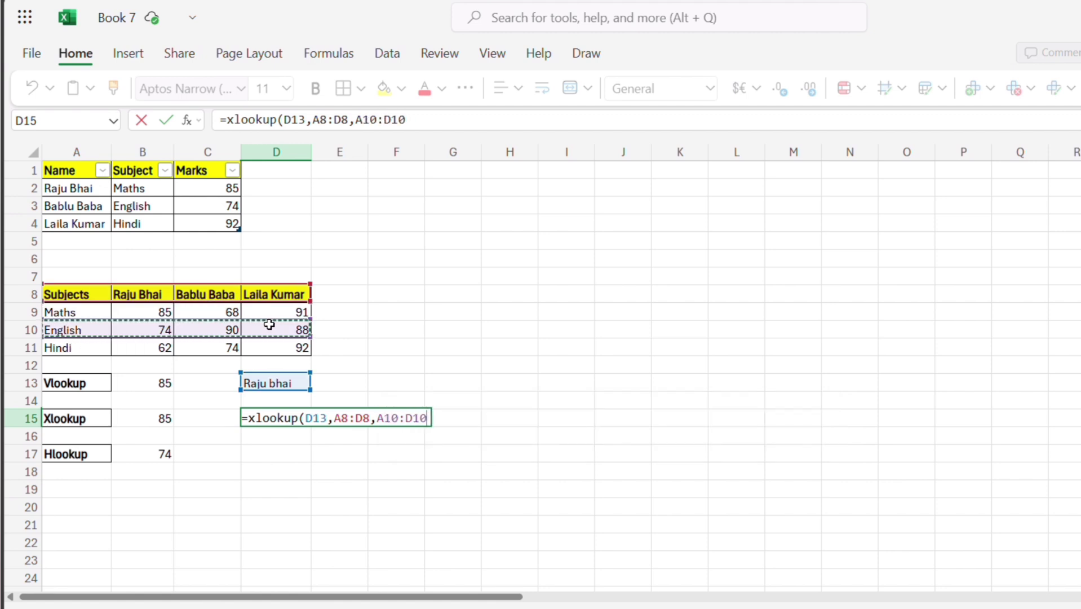
key("Return")
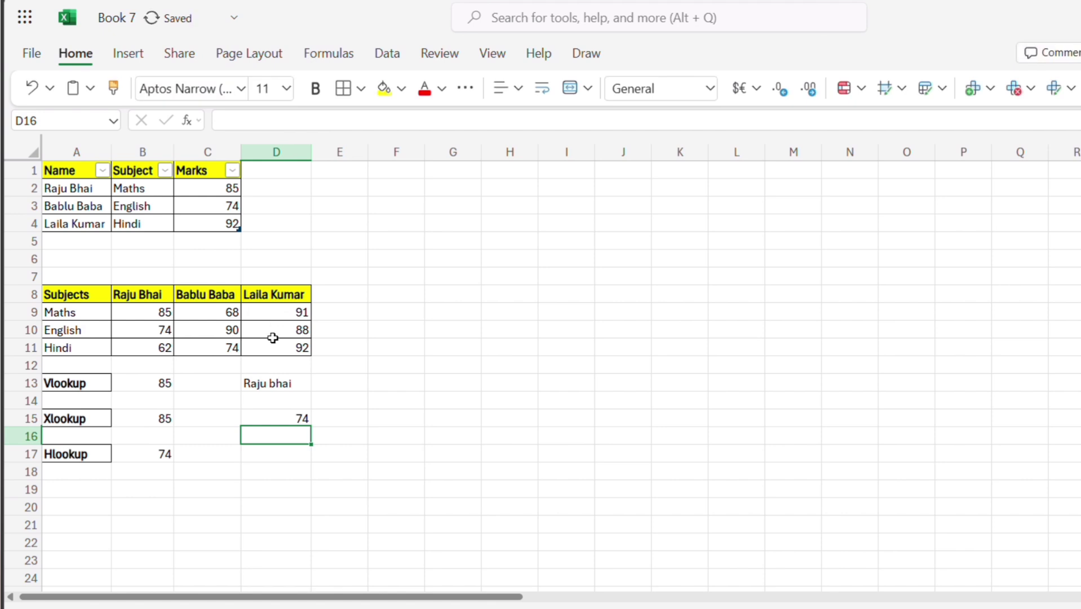
left_click(284, 419)
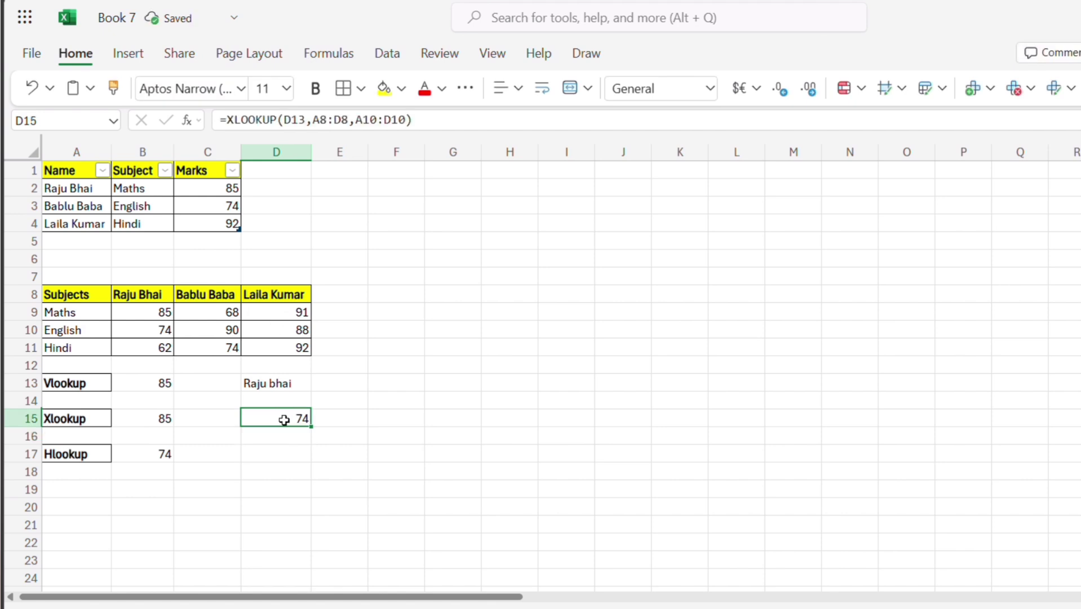